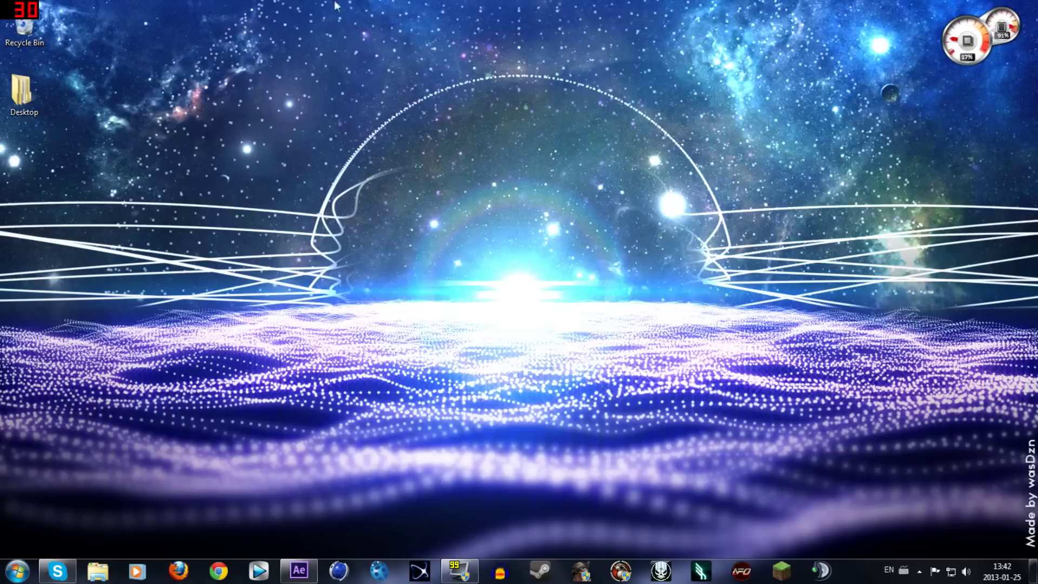
Switch to After Effects and play a RAM preview of the existing text animation in Comp 1
left_click(312, 574)
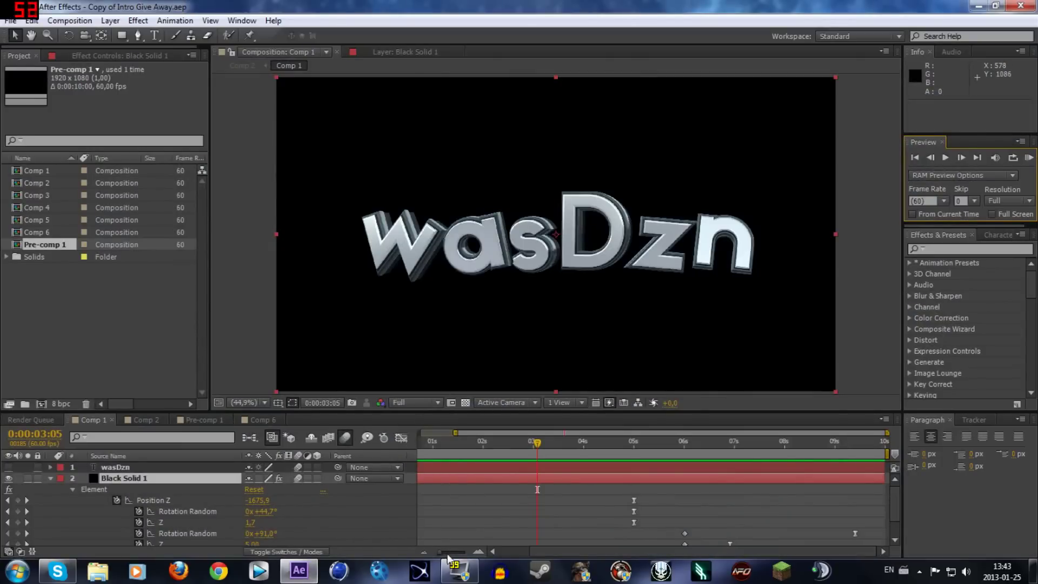
left_click_drag(441, 552, 436, 552)
left_click(1029, 158)
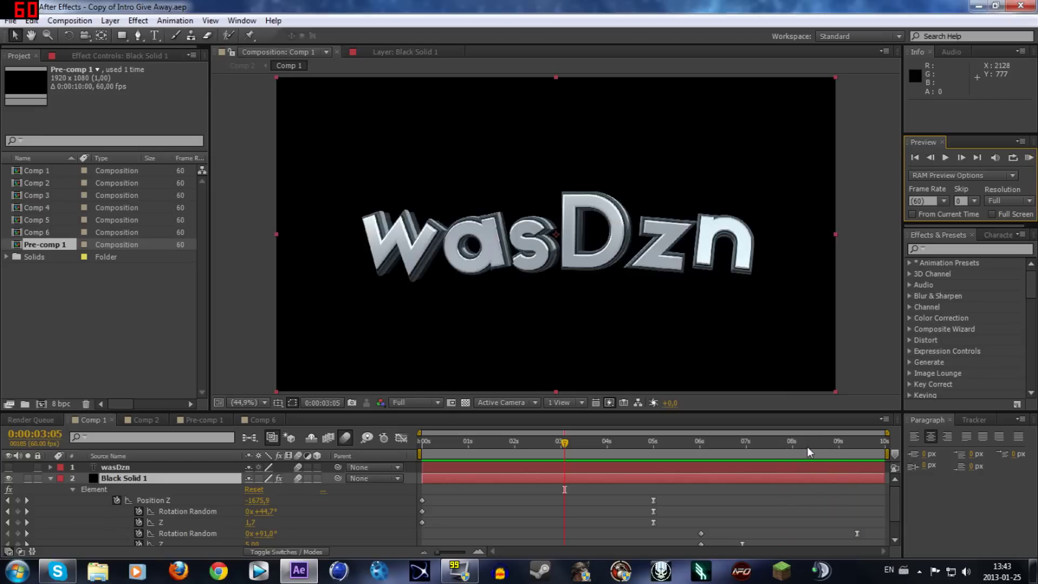
Bring up Comp 6 in the timeline, play a RAM preview of its text animation and scrub to about 0:00:02:41
left_click_drag(263, 419, 460, 432)
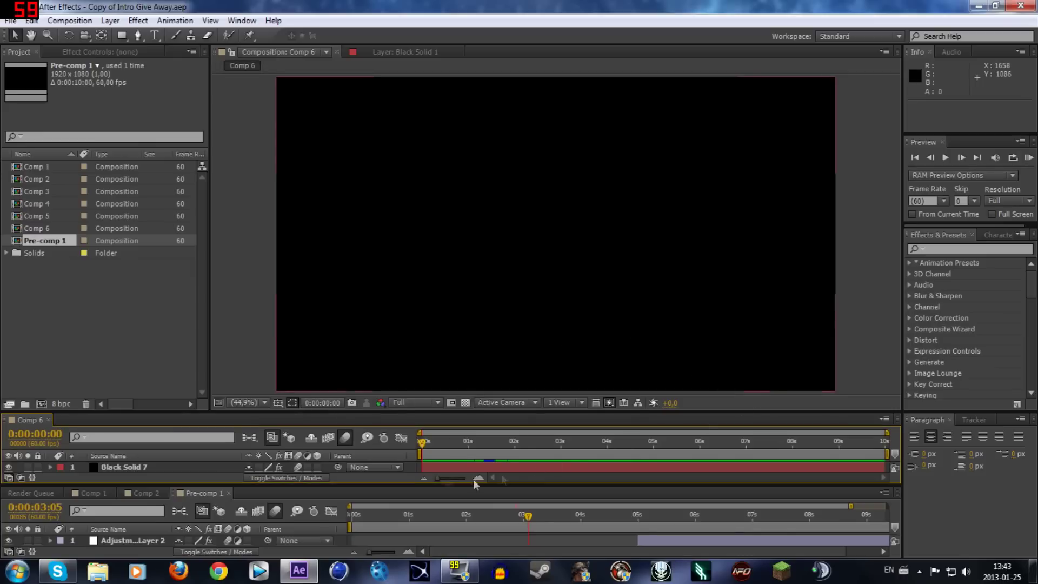
mouse_move(314, 485)
left_mouse_down()
mouse_move(311, 496)
mouse_move(327, 445)
mouse_move(319, 474)
left_mouse_up()
left_click_drag(27, 419, 273, 487)
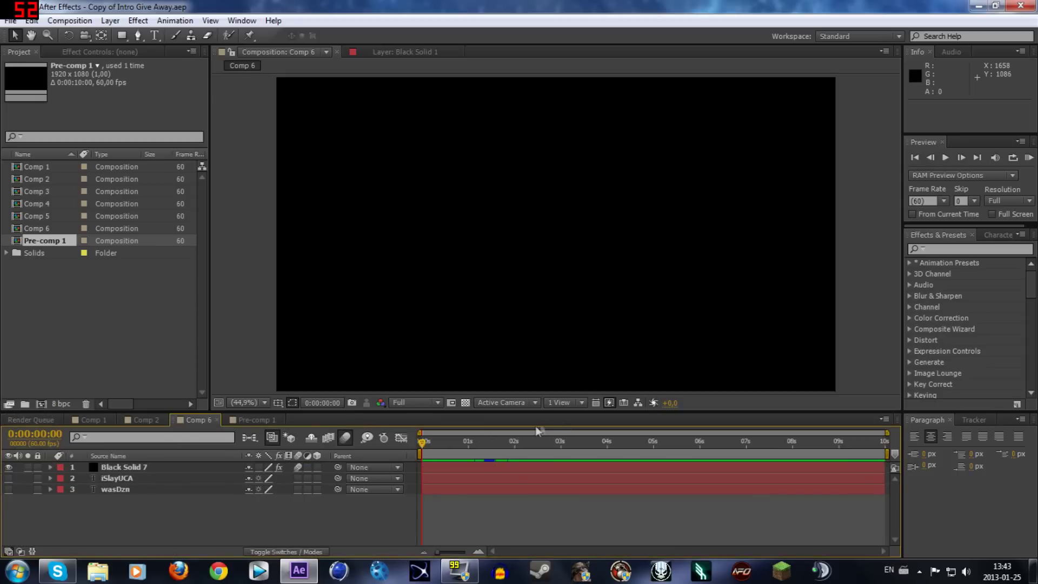
left_click(1032, 161)
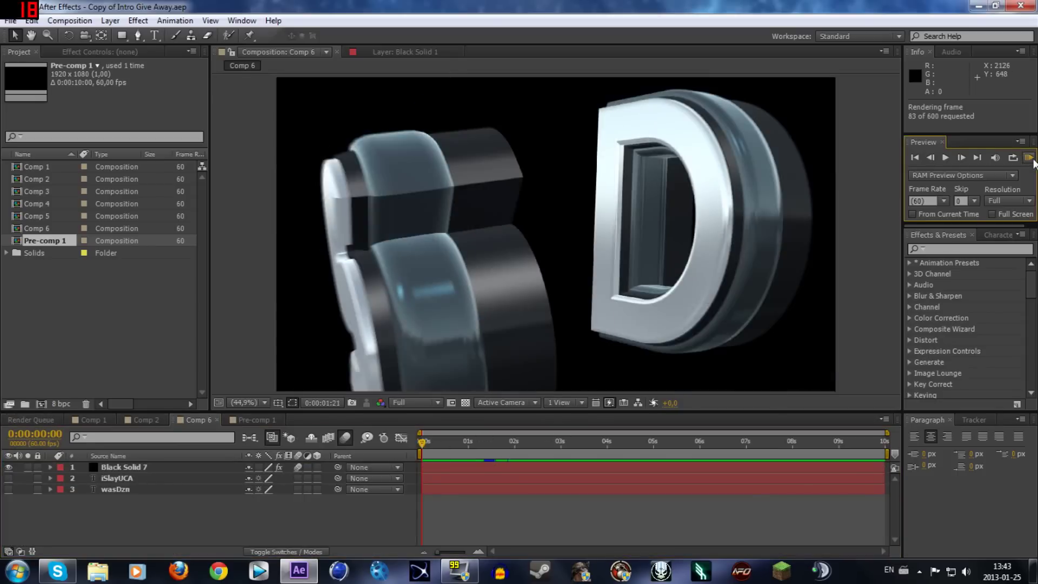
left_click(528, 453)
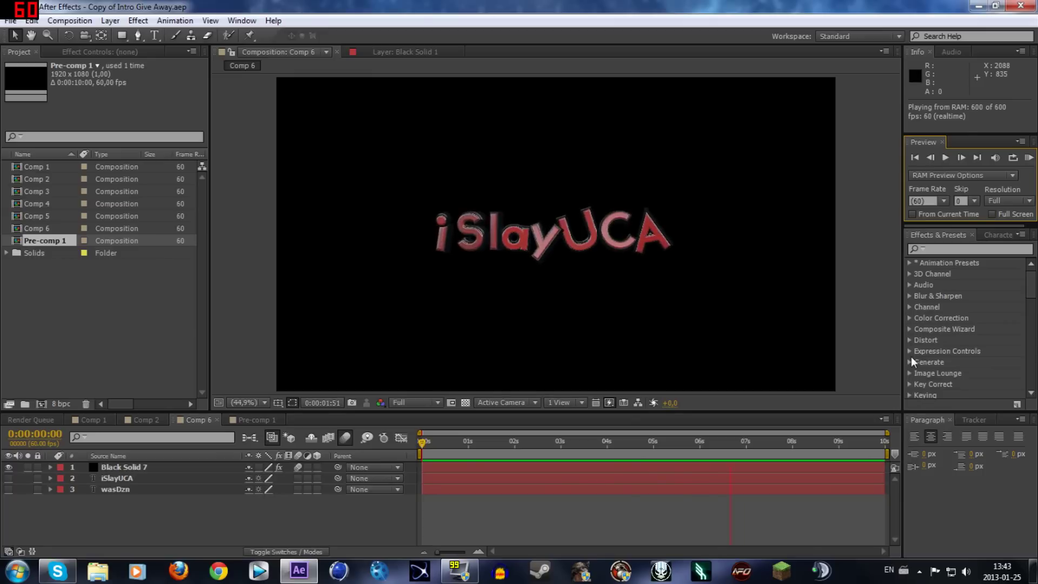
left_click(756, 441)
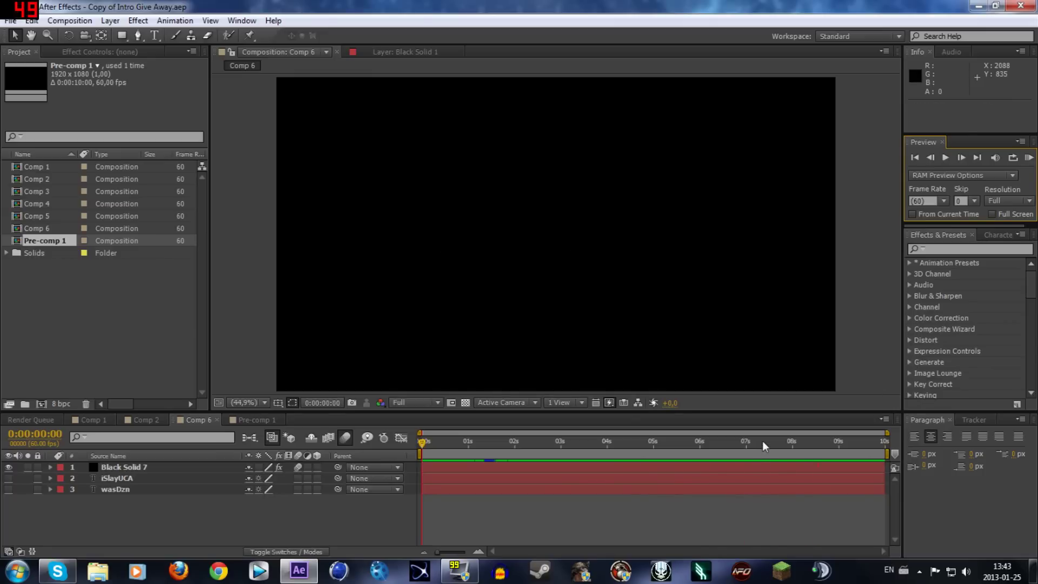
left_click_drag(753, 448, 554, 425)
Create a new 1600 × 900 px composition at 60 frames per second with a 10-second duration
left_click(70, 21)
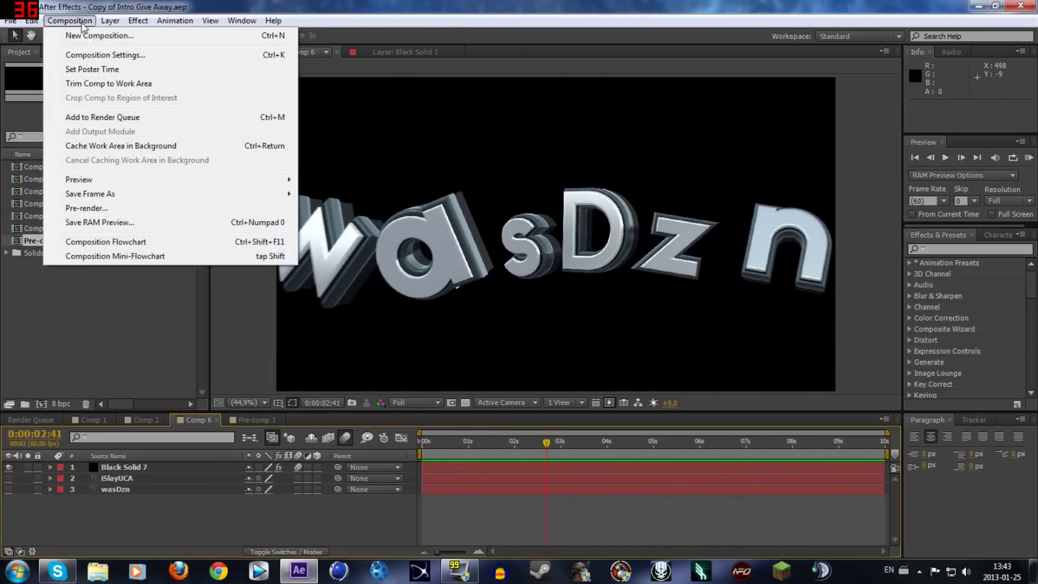
left_click(91, 36)
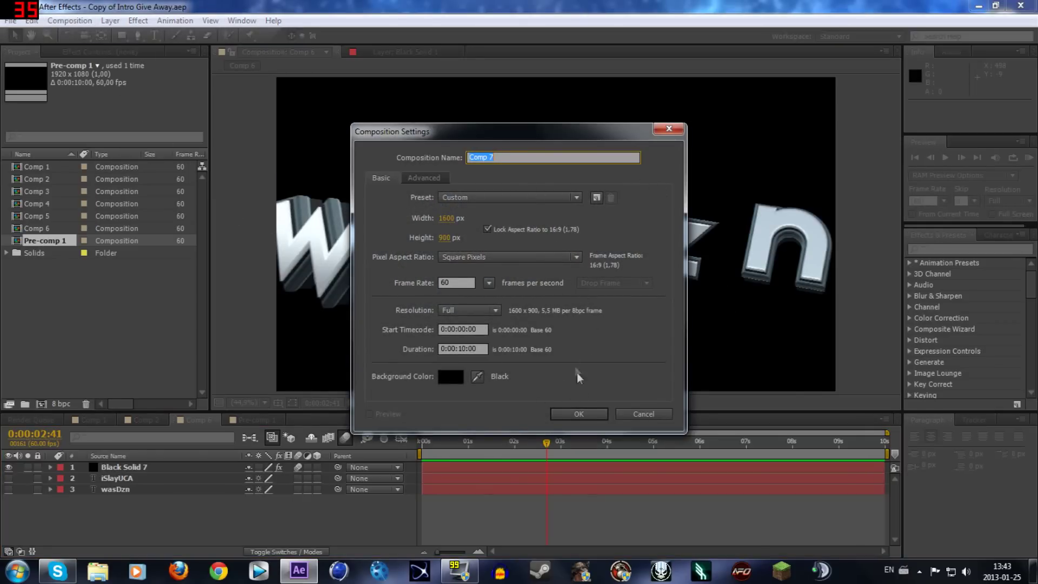
left_click(580, 414)
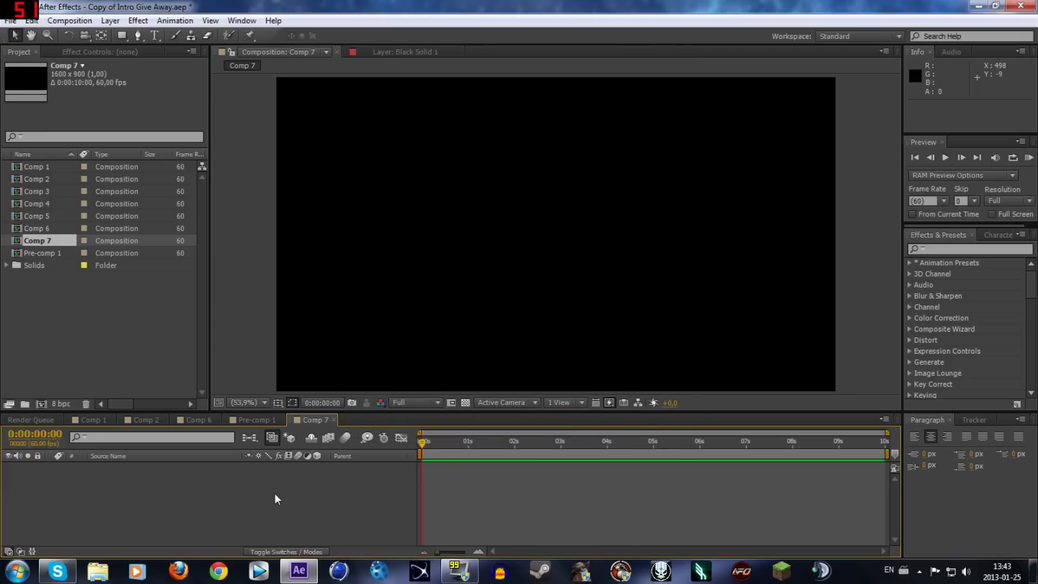
Add a text layer reading "wasDzn" to the new composition
right_click(274, 494)
mouse_move(458, 357)
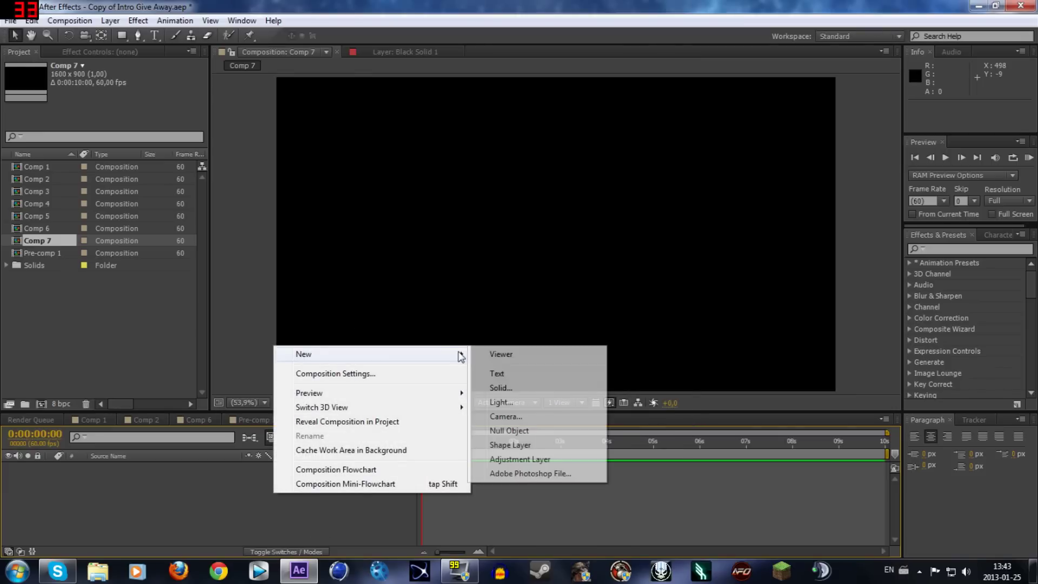
left_click(497, 373)
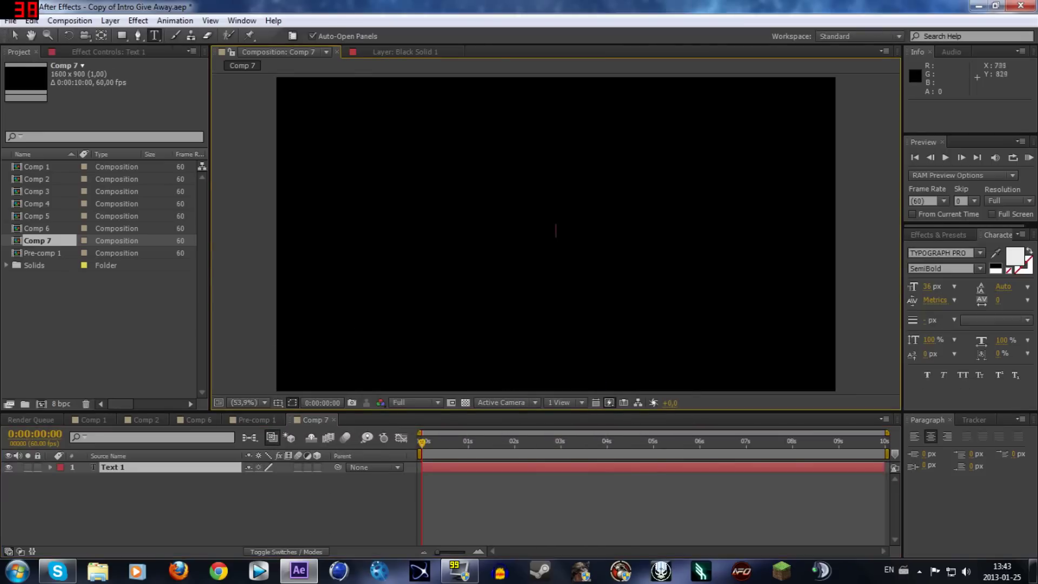
type("wasDzn")
left_click(378, 497)
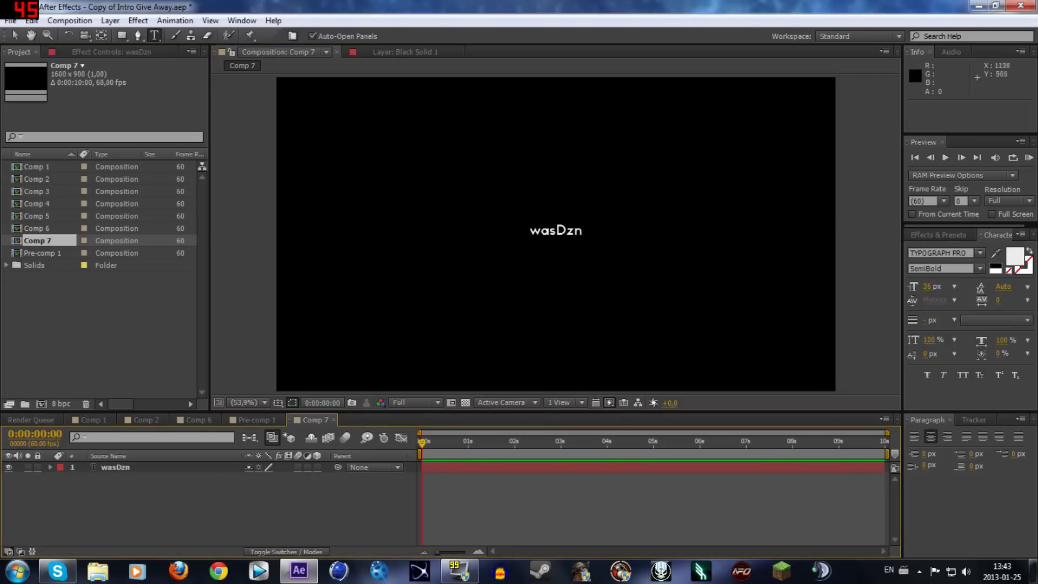
Add a second text layer reading "iSlayUCA" and hide both text layers
right_click(318, 505)
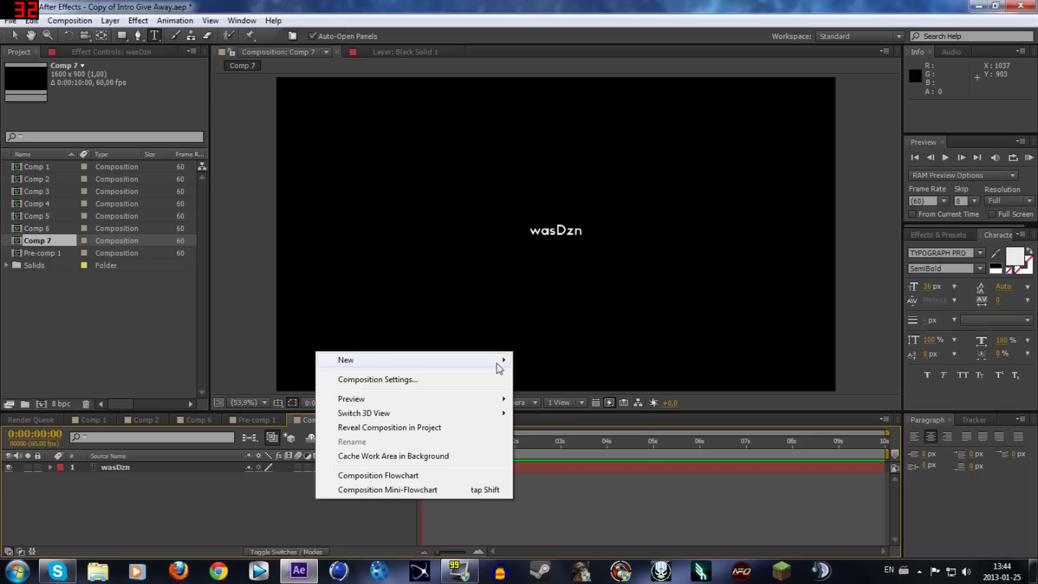
mouse_move(496, 362)
left_click(556, 382)
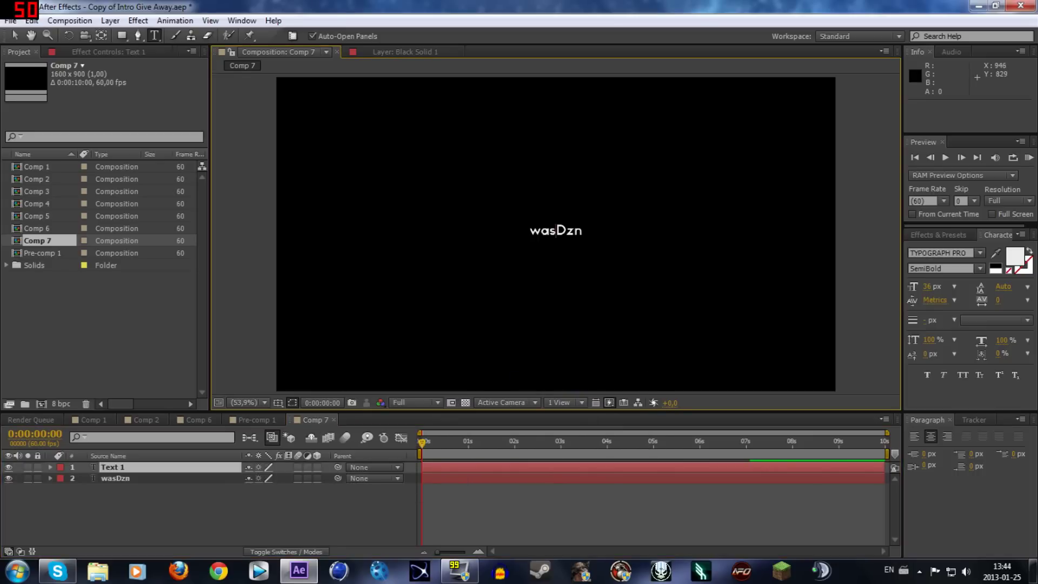
type("iSlayDLCA")
left_click(286, 520)
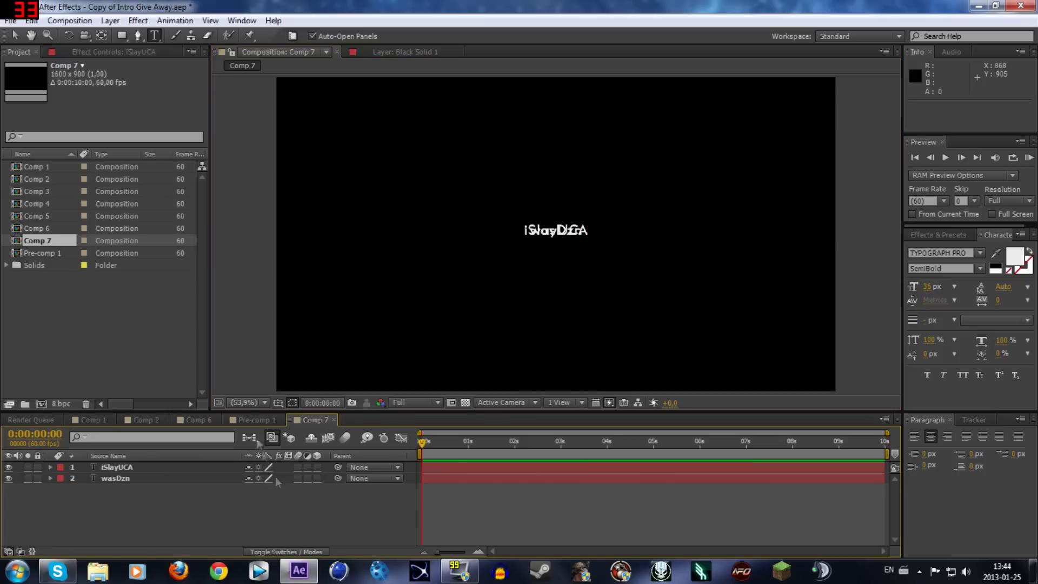
left_click(8, 468)
left_click(9, 478)
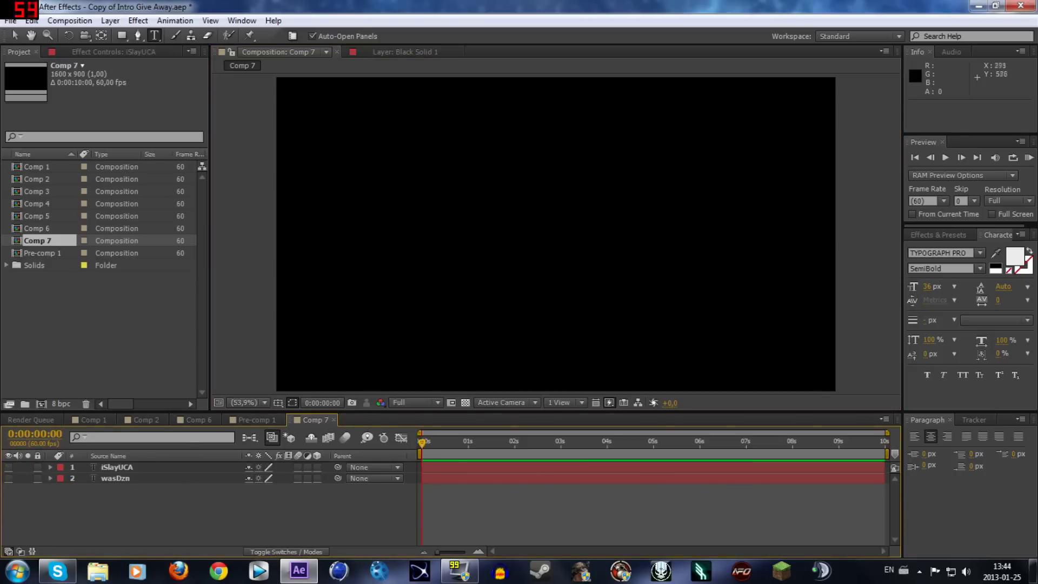
Add a composition-sized solid layer coloured black (000000)
right_click(264, 511)
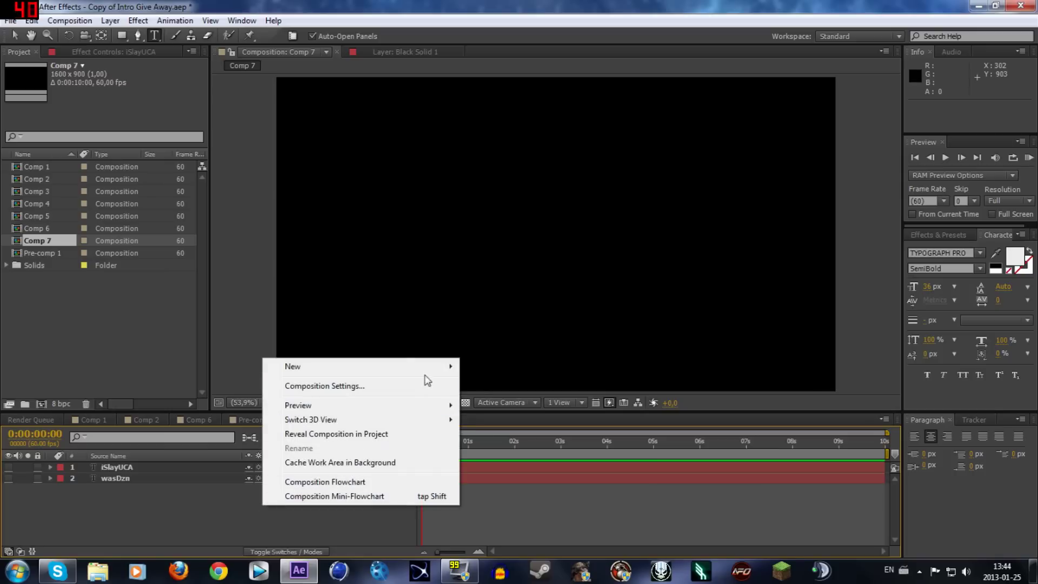
mouse_move(429, 375)
left_click(489, 400)
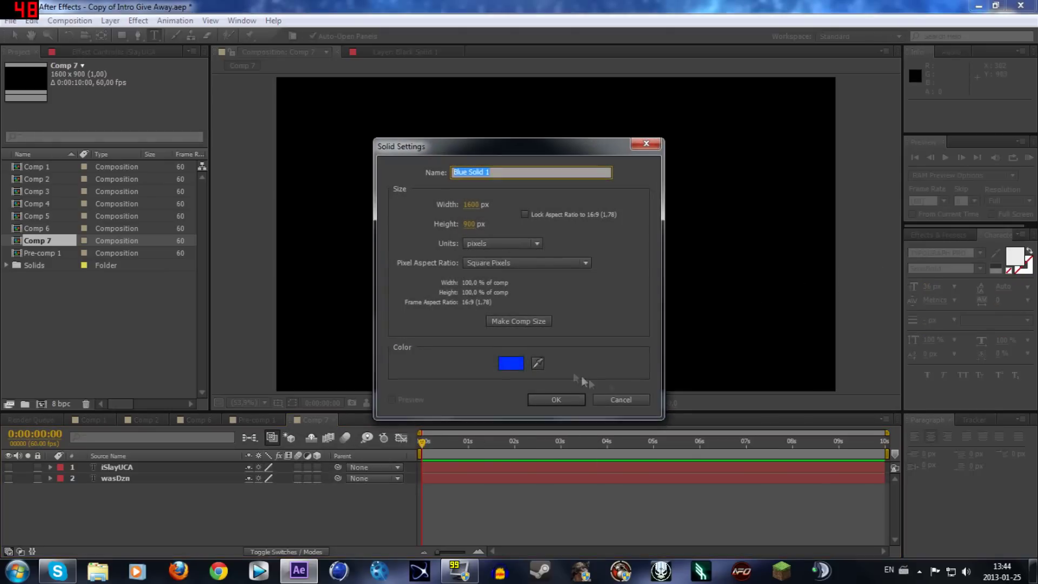
left_click(534, 322)
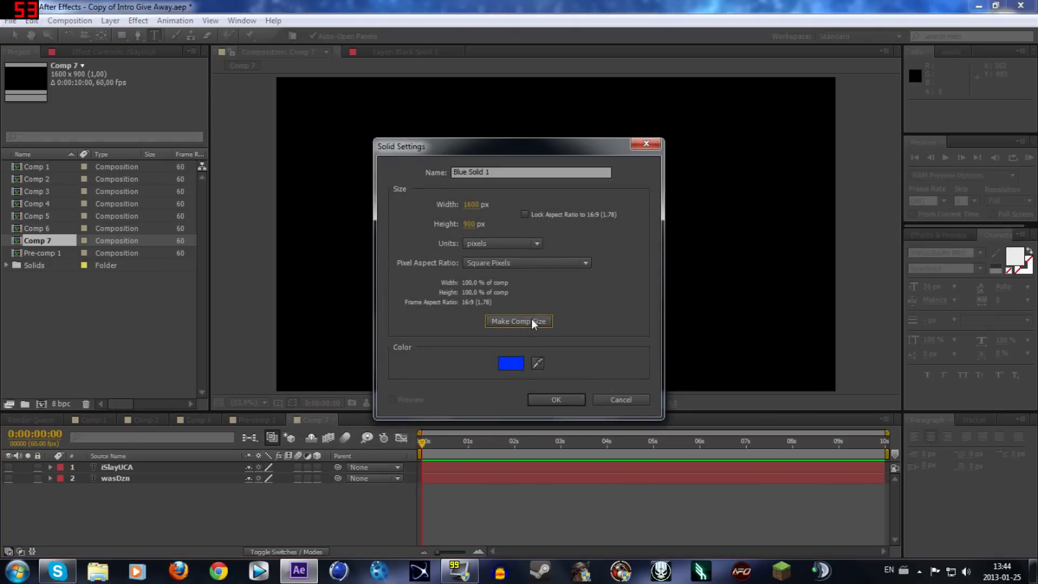
left_click(511, 364)
left_click(648, 205)
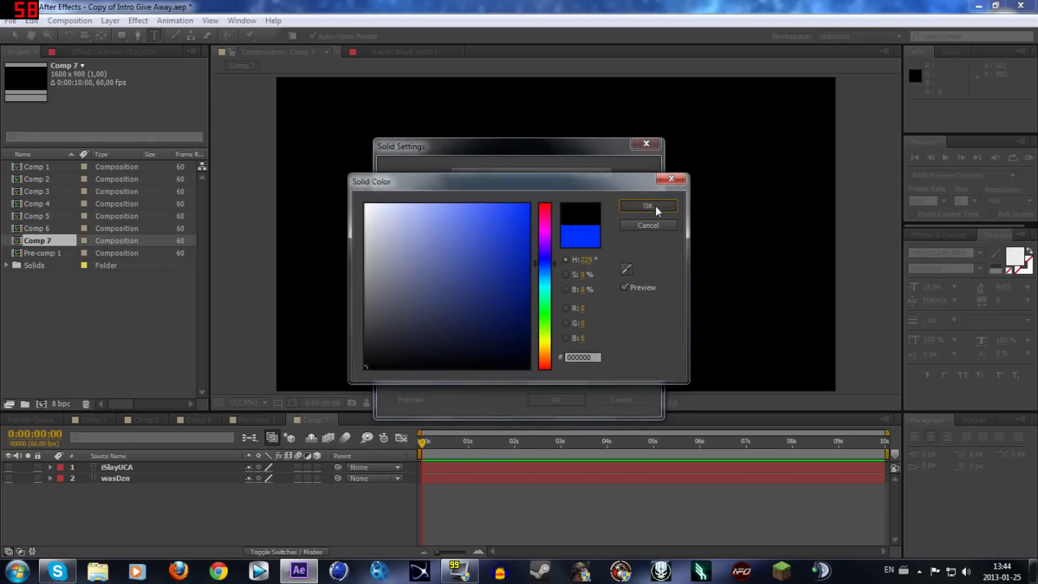
left_click(557, 400)
Find the Video Copilot Element effect and apply it to the black solid
left_click(927, 234)
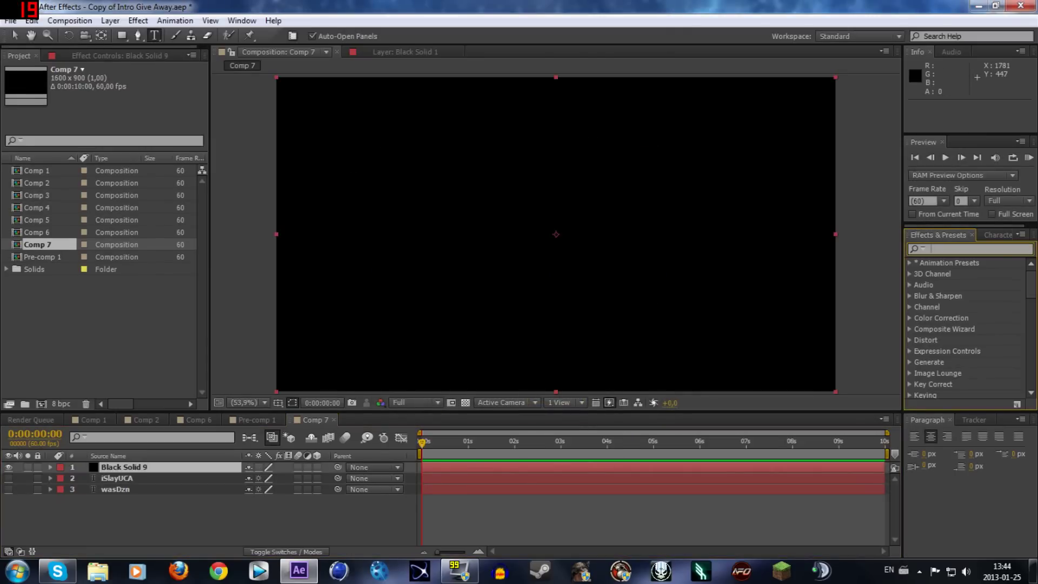
left_click(931, 248)
type("Elemen")
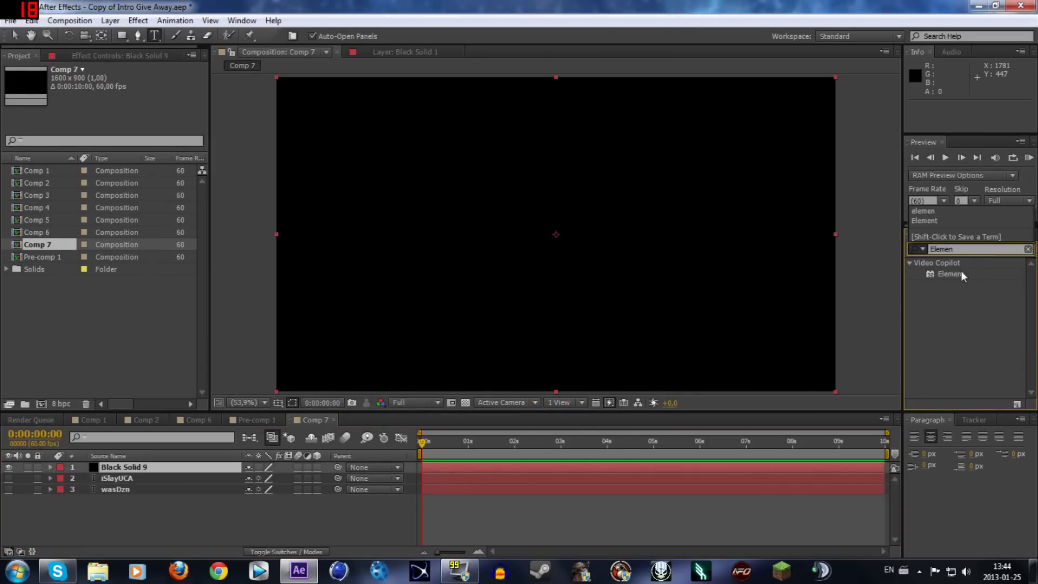
left_click_drag(952, 274, 162, 468)
key("v")
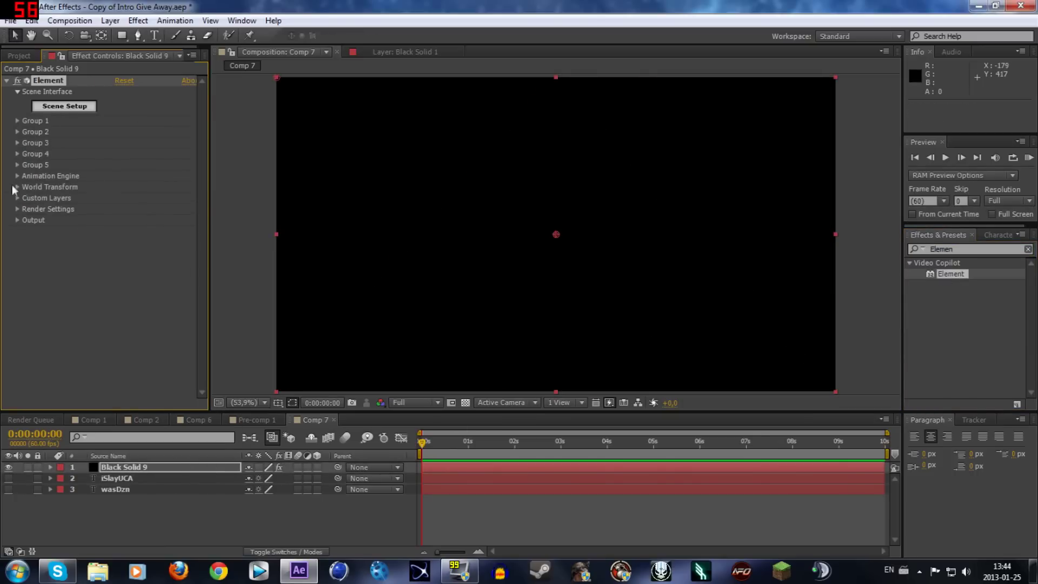
In Element's custom text and masks, assign wasDzn to Path Layer 1 and iSlayUCA to Path Layer 2
left_click(17, 198)
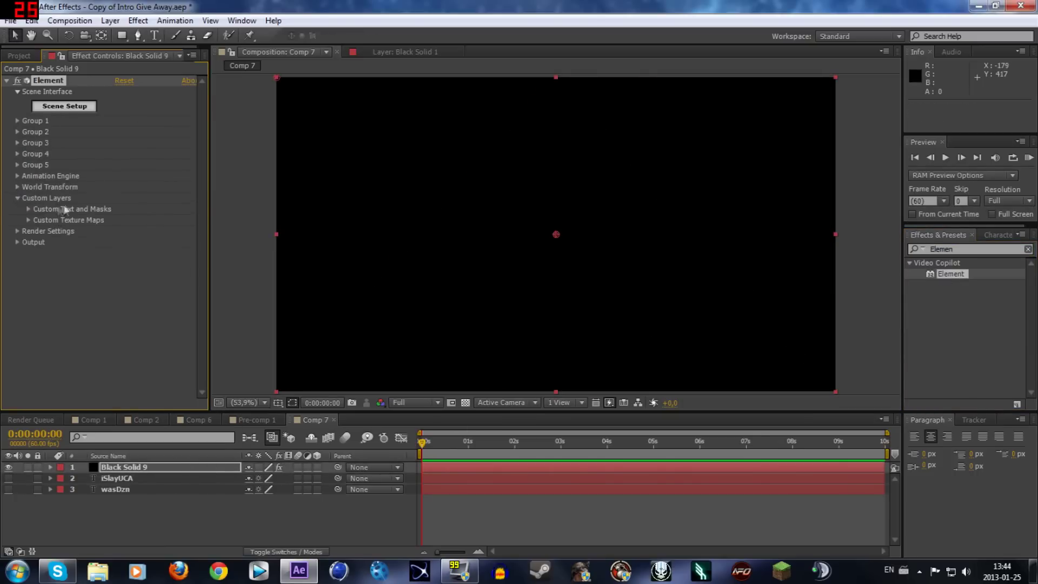
left_click(28, 209)
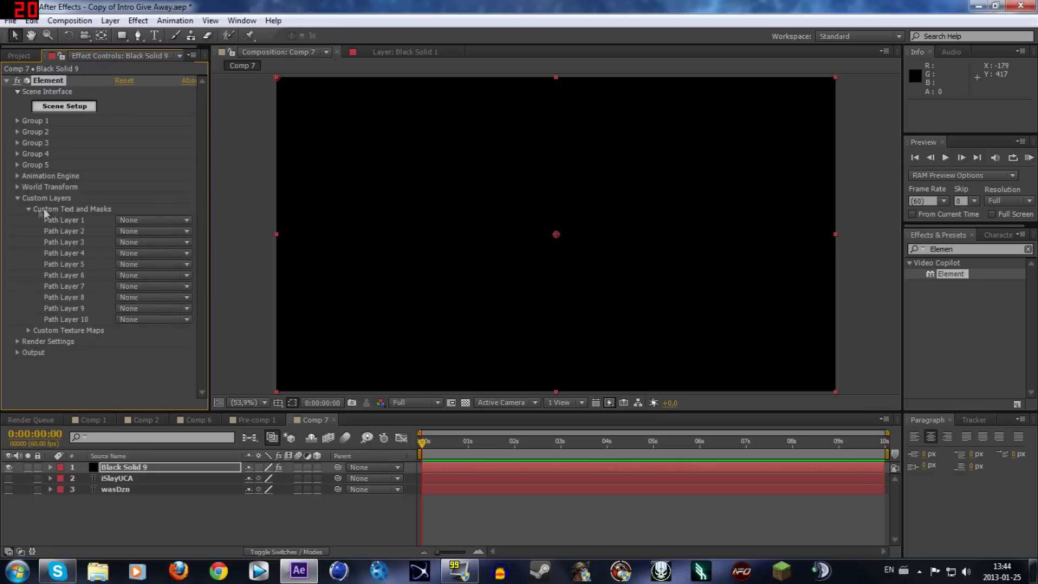
left_click(143, 219)
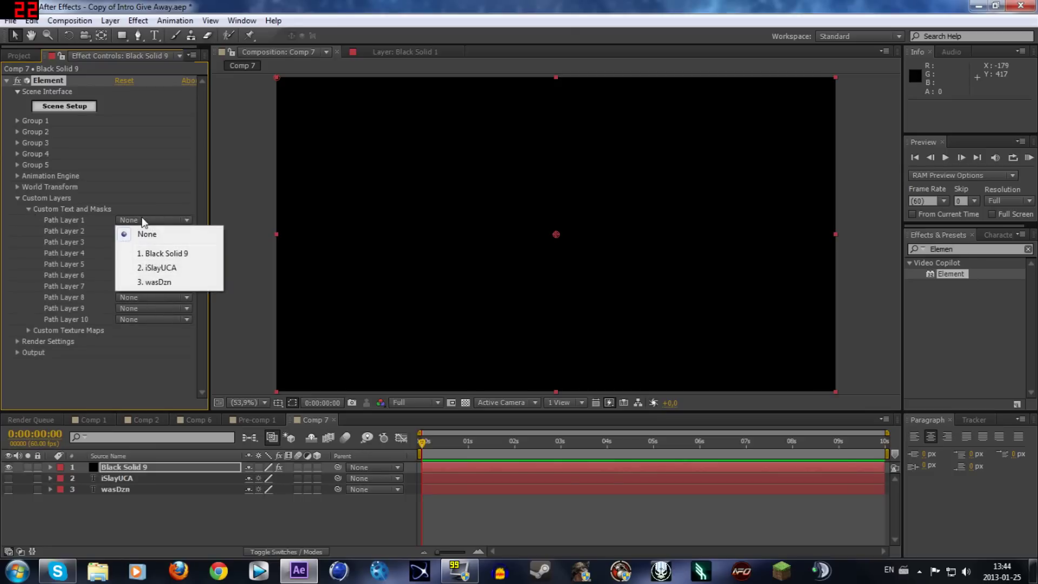
left_click(155, 281)
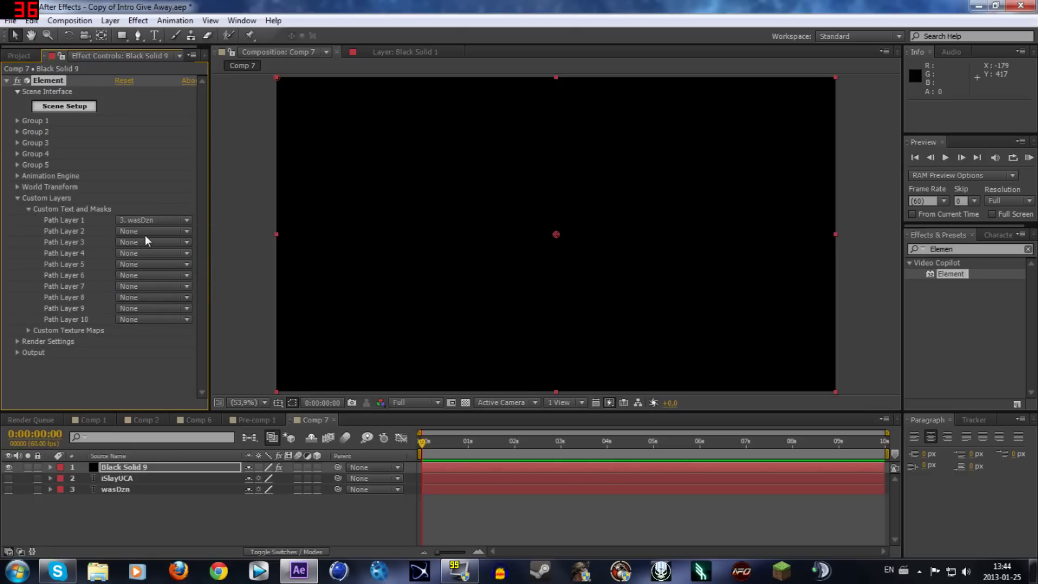
left_click(148, 232)
left_click(160, 278)
left_click(29, 209)
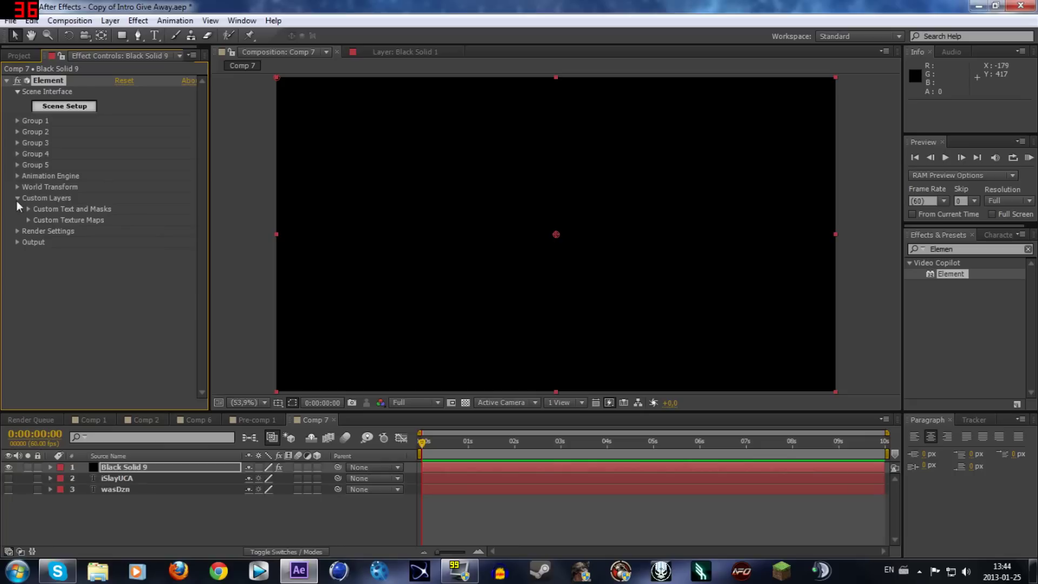
left_click(17, 199)
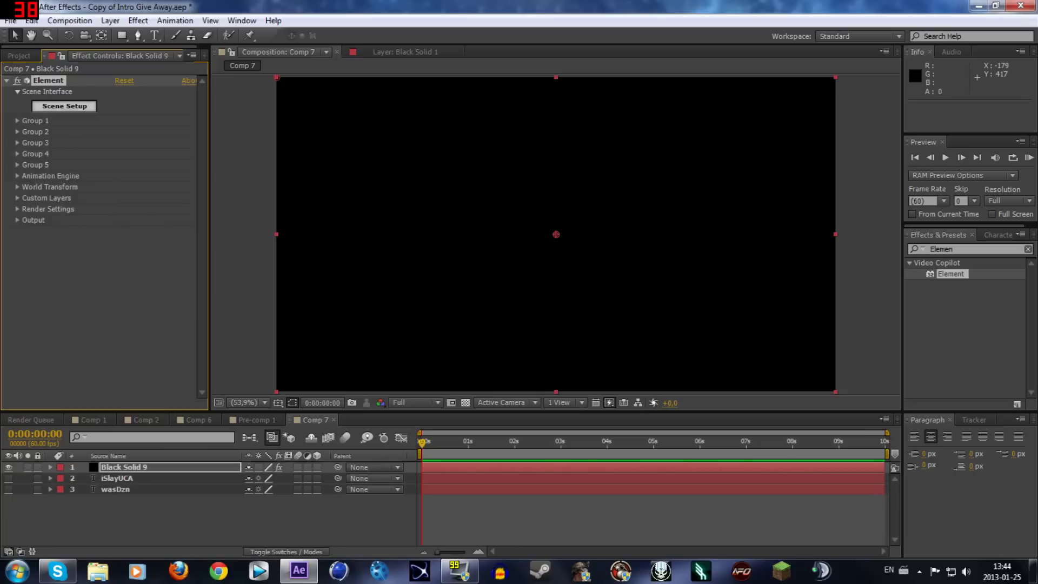
Open Element's scene setup and extrude the wasDzn text from Custom Path 1 into a 3D model
left_click(64, 106)
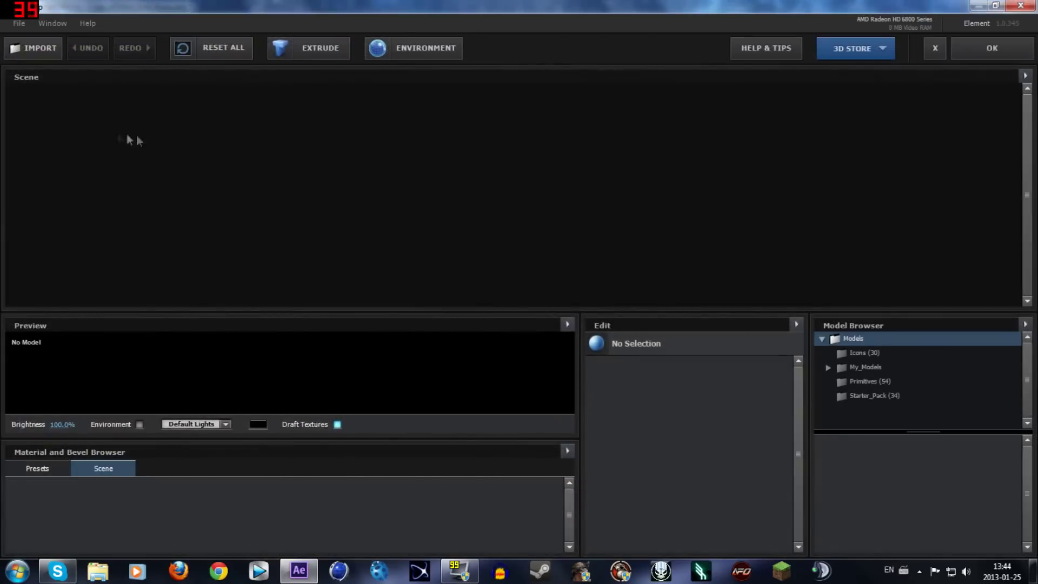
left_click(321, 49)
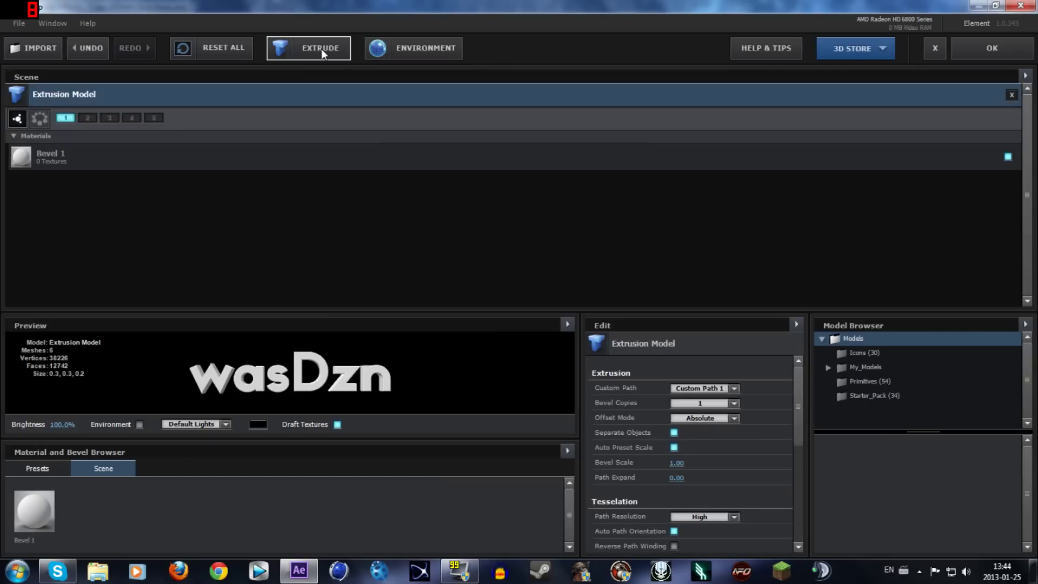
left_click_drag(217, 352, 192, 422)
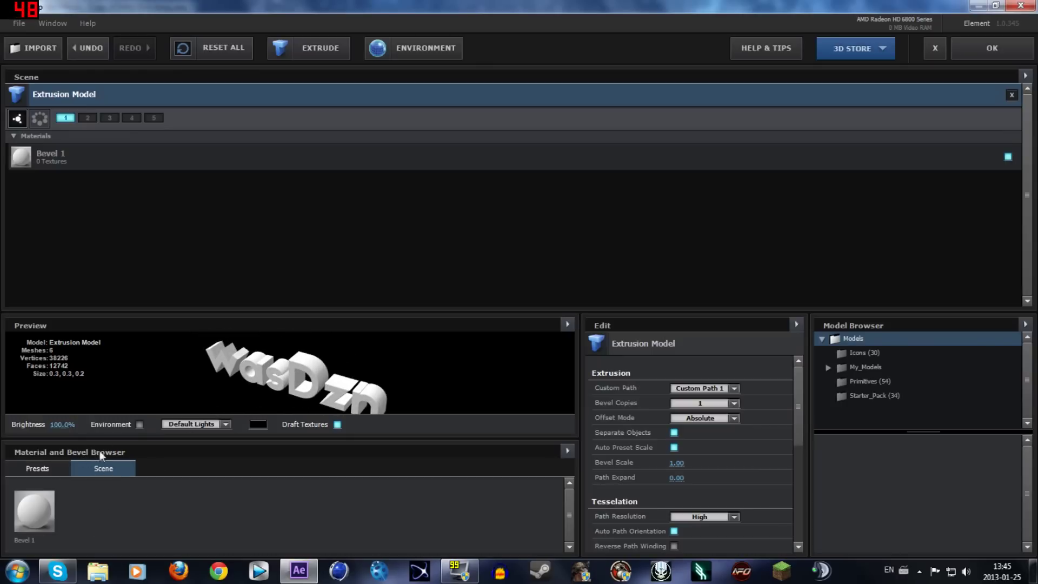
Apply the 3-layer bevel preset to the wasDzn extrusion model
left_click(49, 466)
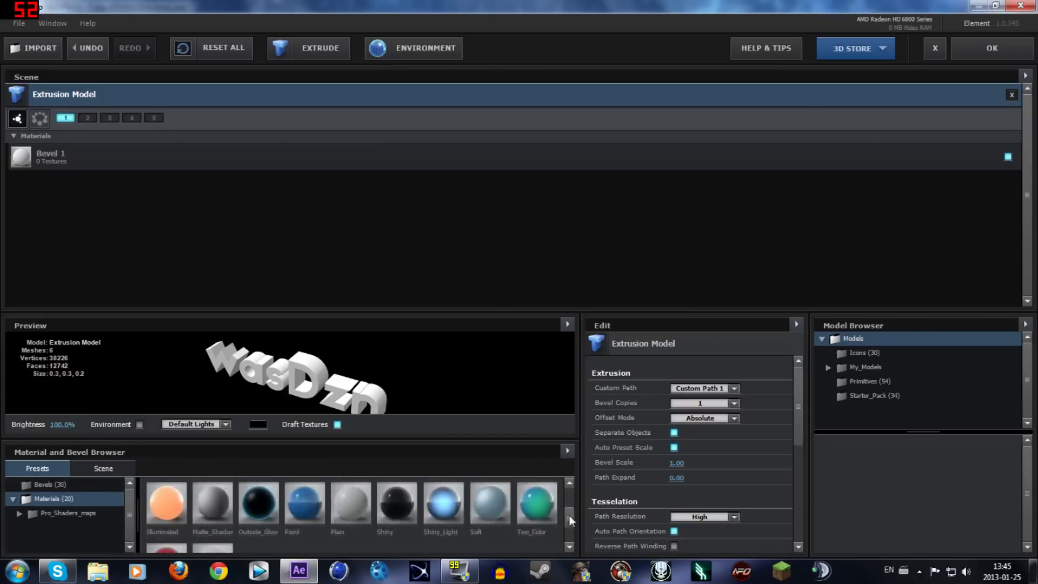
scroll(568, 514, "down", 1)
scroll(571, 502, "up", 1)
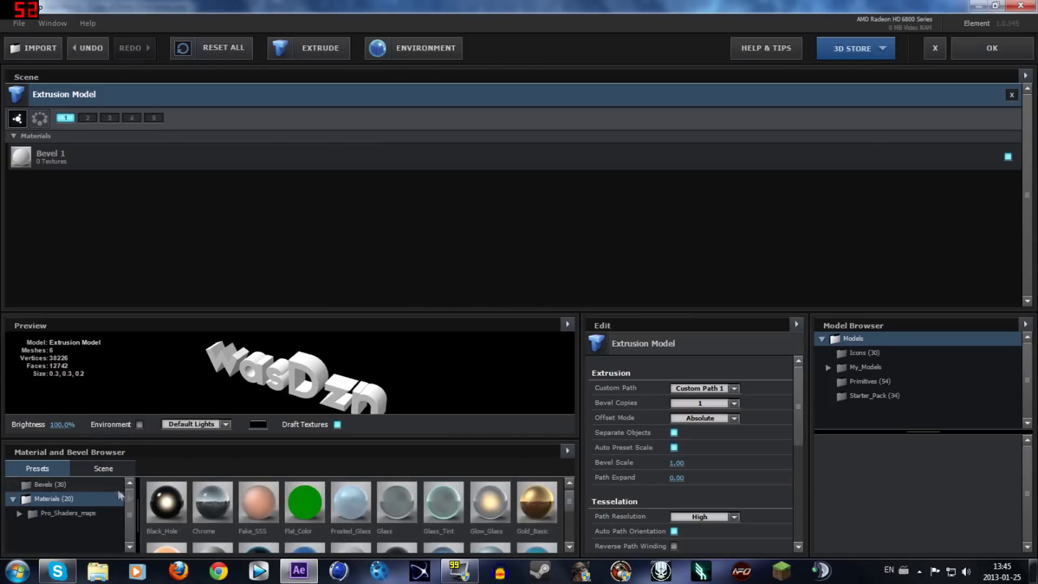
left_click(56, 483)
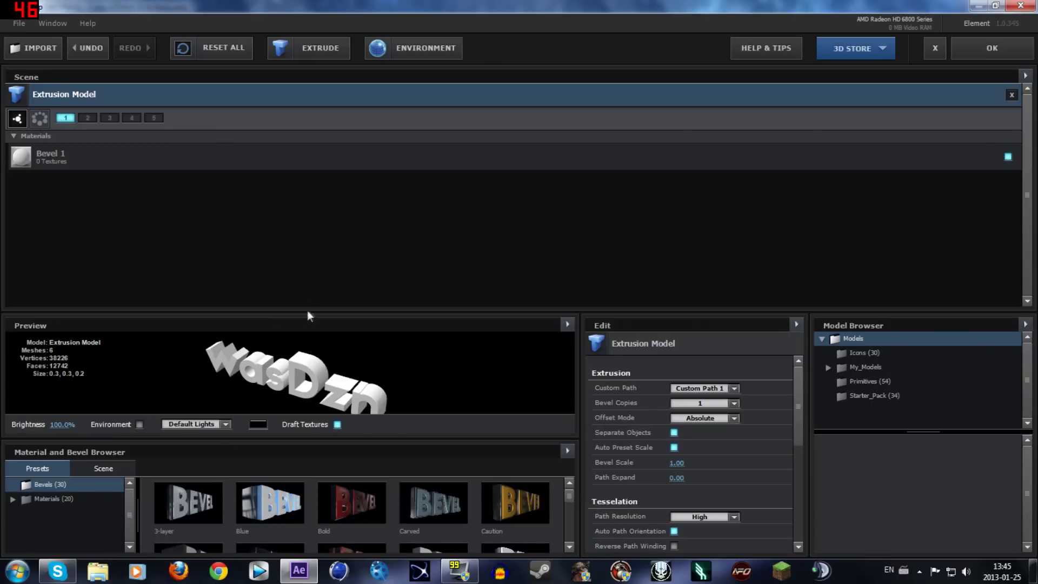
left_click_drag(307, 310, 315, 254)
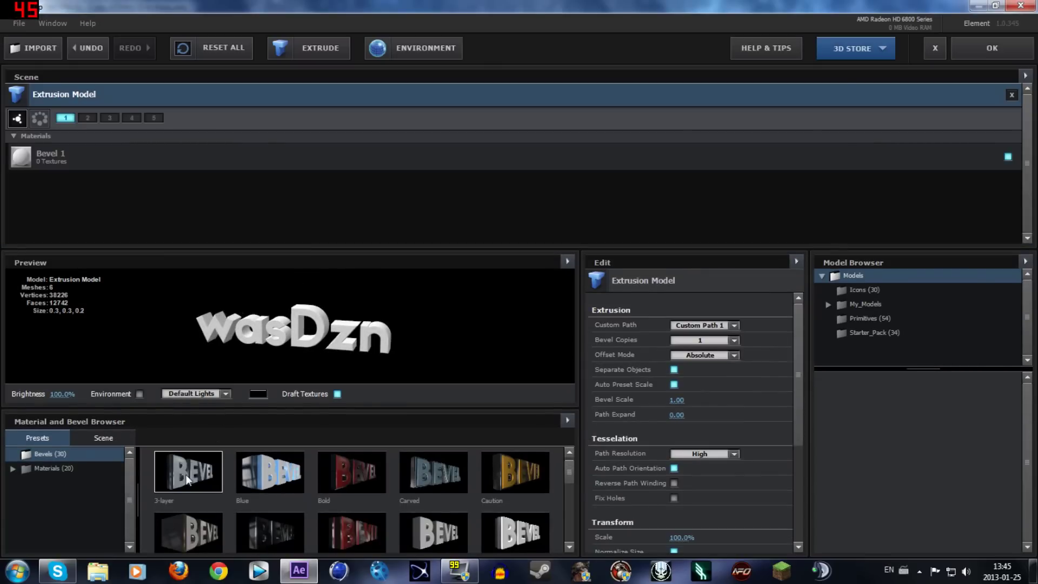
mouse_move(189, 475)
left_mouse_down()
mouse_move(336, 292)
mouse_move(331, 253)
mouse_move(256, 302)
mouse_move(225, 391)
mouse_move(349, 360)
mouse_move(366, 285)
mouse_move(287, 296)
mouse_move(352, 301)
mouse_move(263, 373)
left_mouse_up()
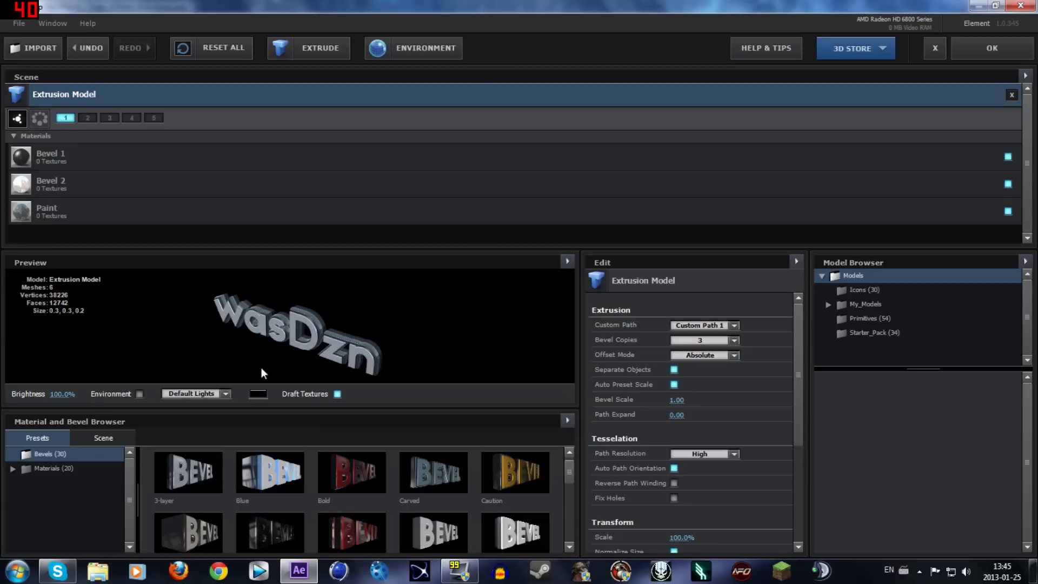
Add a second extrusion model and set its custom path to Custom Path 2, which holds the iSlayUCA text
left_click(318, 55)
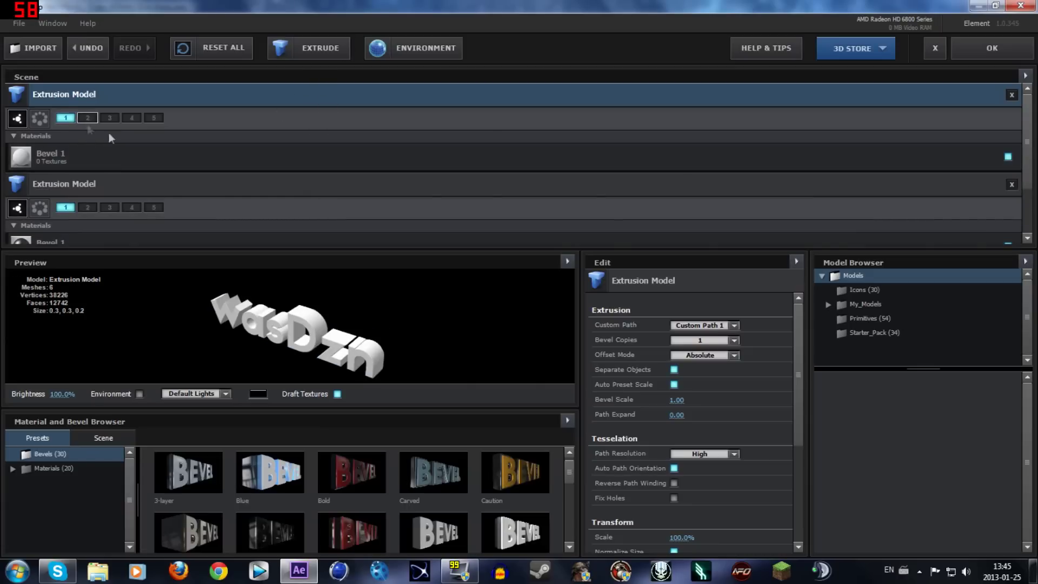
left_click_drag(1030, 174, 1029, 190)
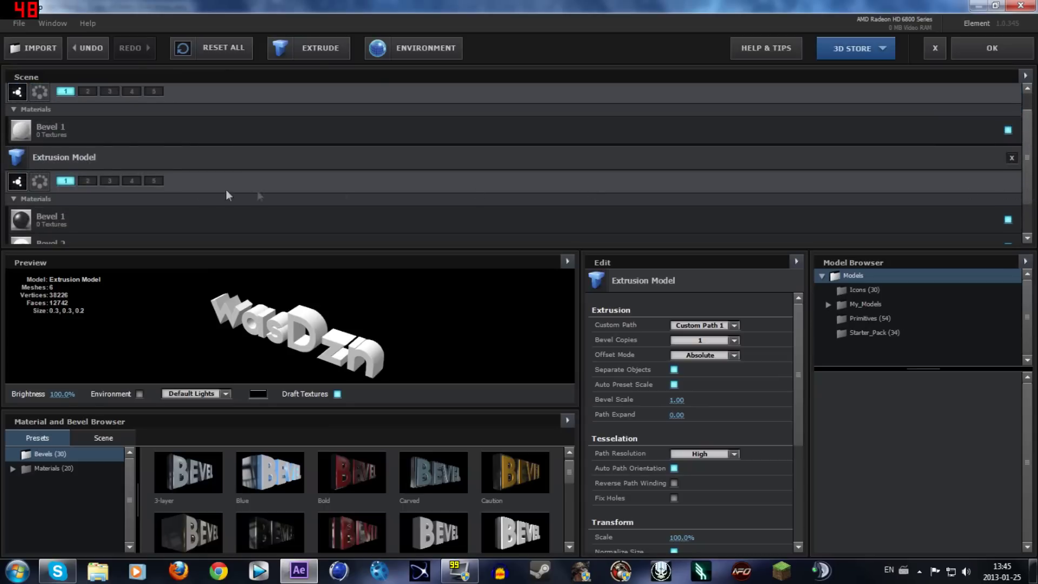
left_click(86, 156)
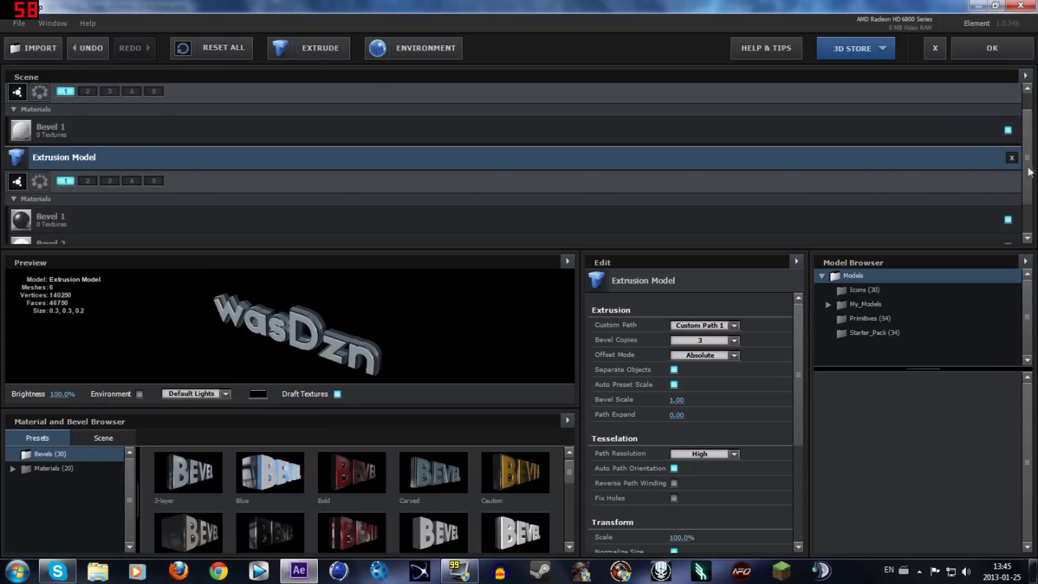
scroll(1031, 167, "up", 1)
left_click(138, 94)
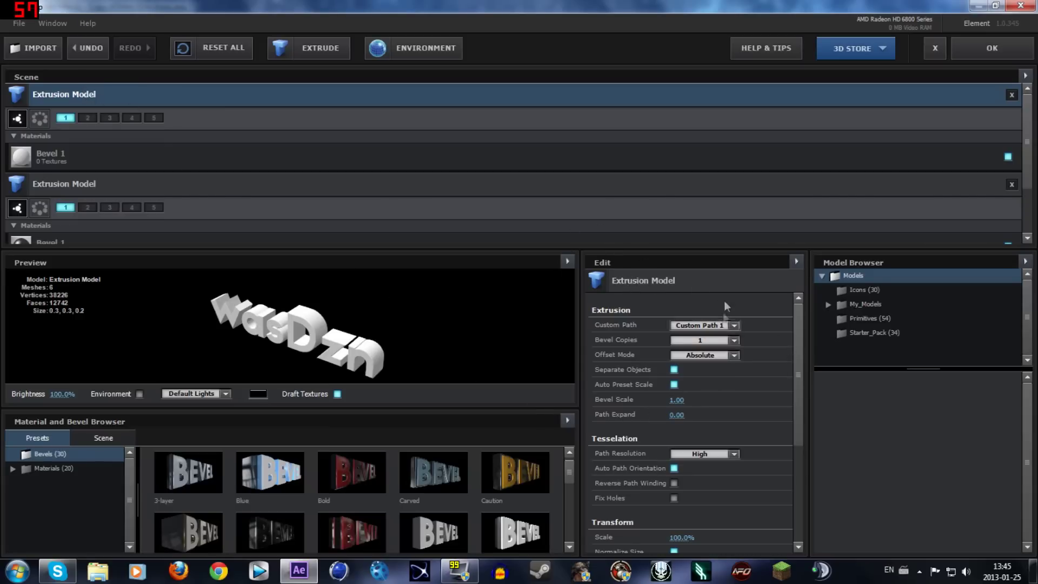
left_click(722, 326)
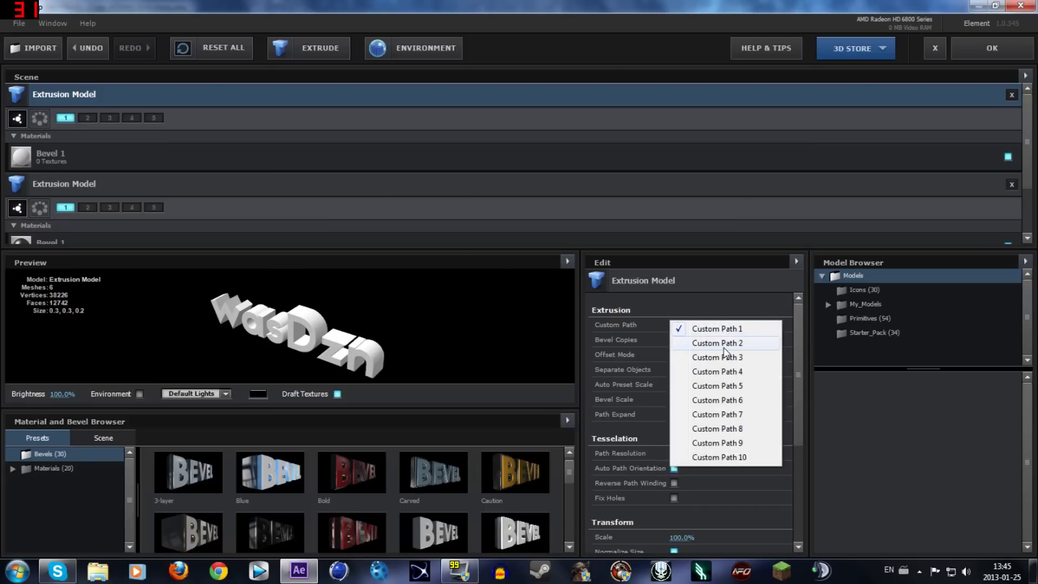
left_click(723, 347)
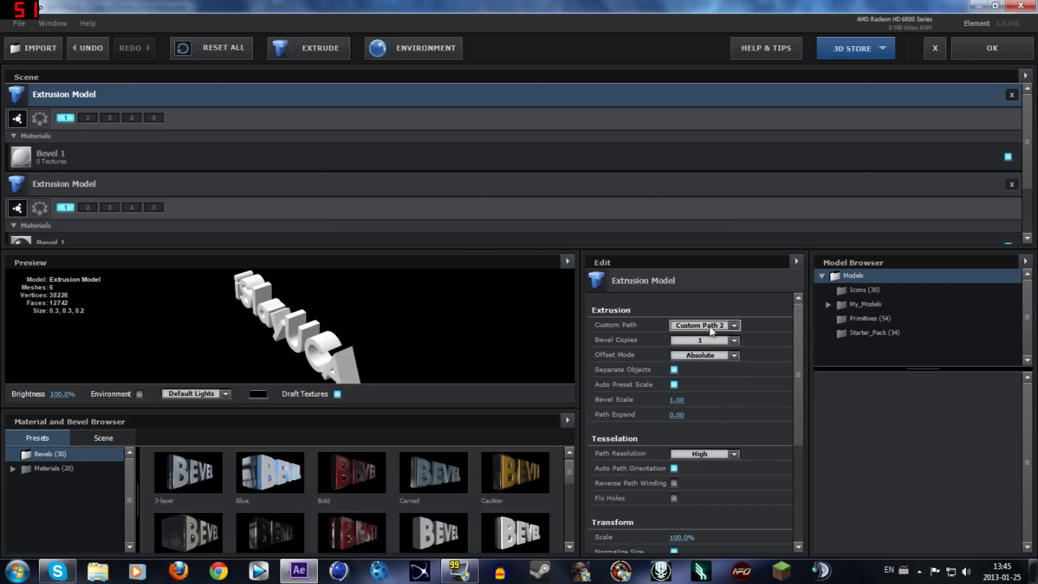
left_click(712, 328)
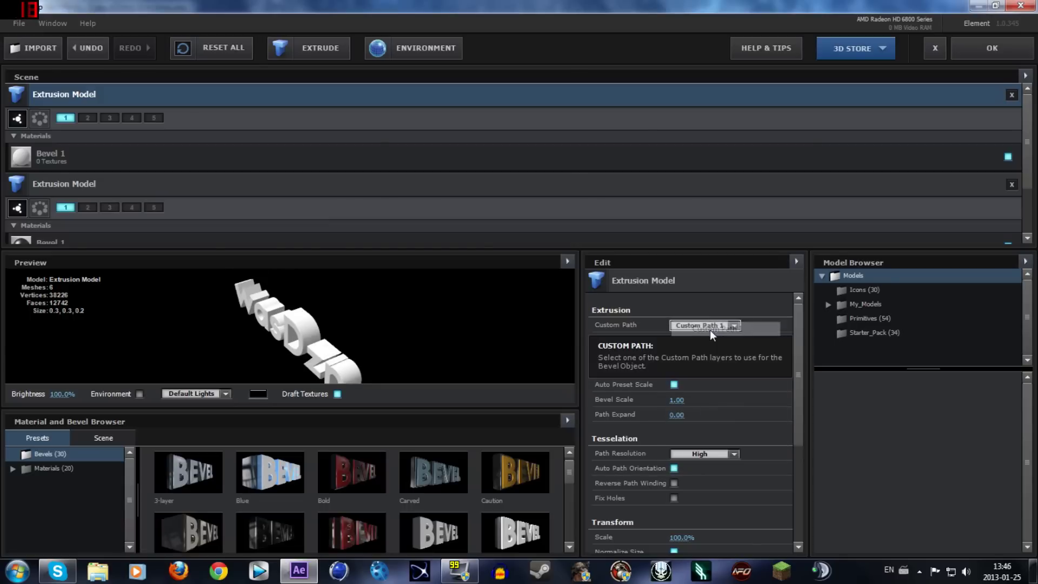
left_click(711, 331)
left_click(720, 326)
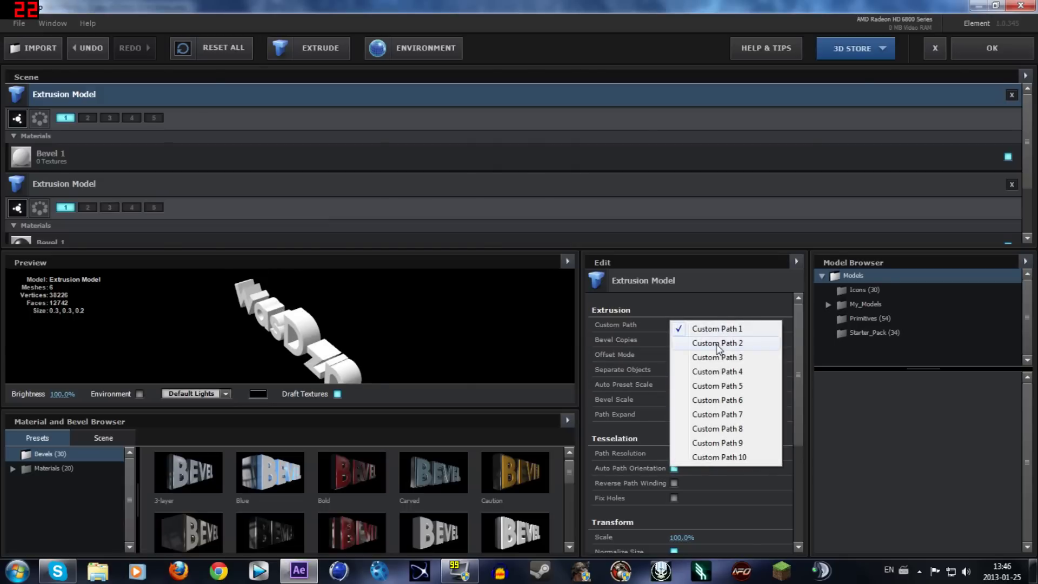
left_click(717, 344)
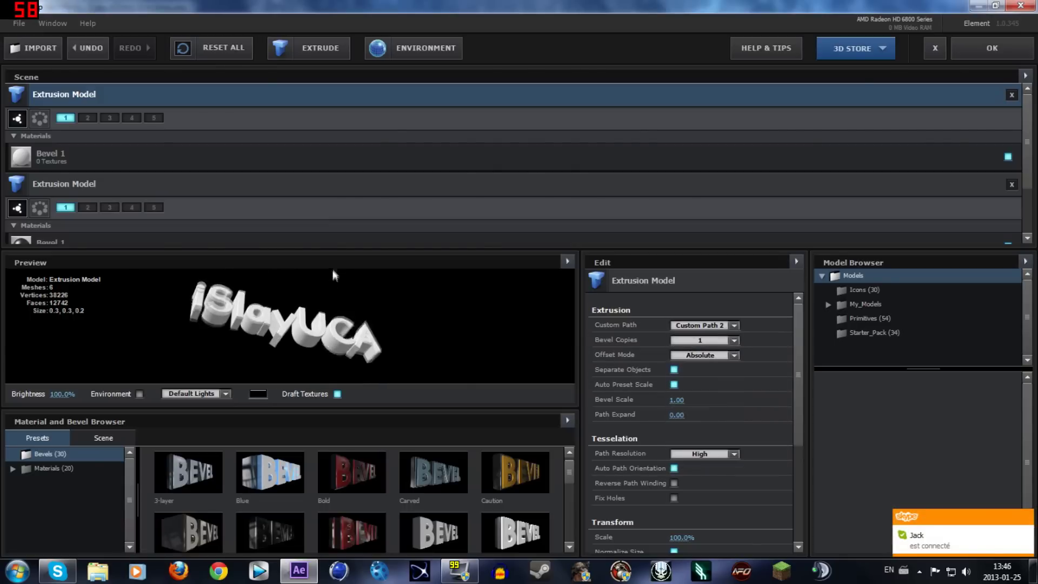
Apply the Bold bevel preset to the iSlayUCA extrusion model
left_click_drag(252, 278, 241, 339)
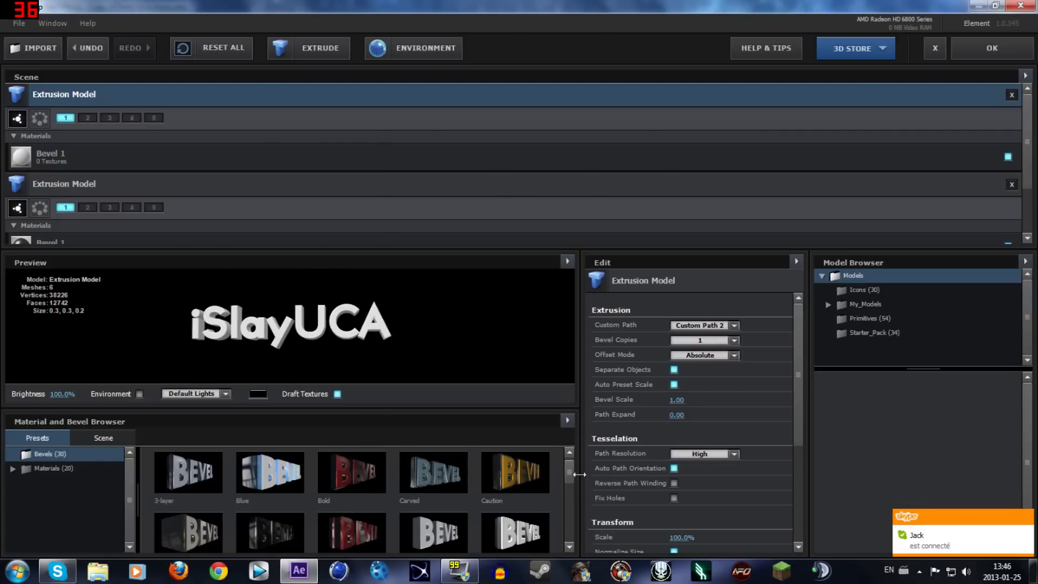
left_click_drag(351, 481, 294, 278)
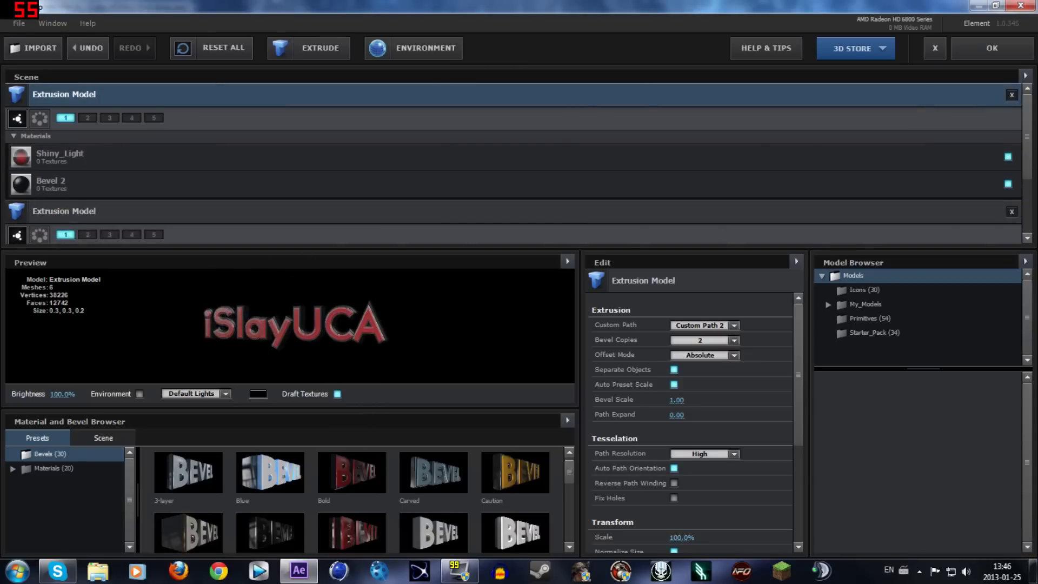
Assign the iSlayUCA model to Group 2, leave wasDzn in Group 1, and accept the scene setup
left_click_drag(1030, 158, 1034, 129)
scroll(1032, 157, "down", 3)
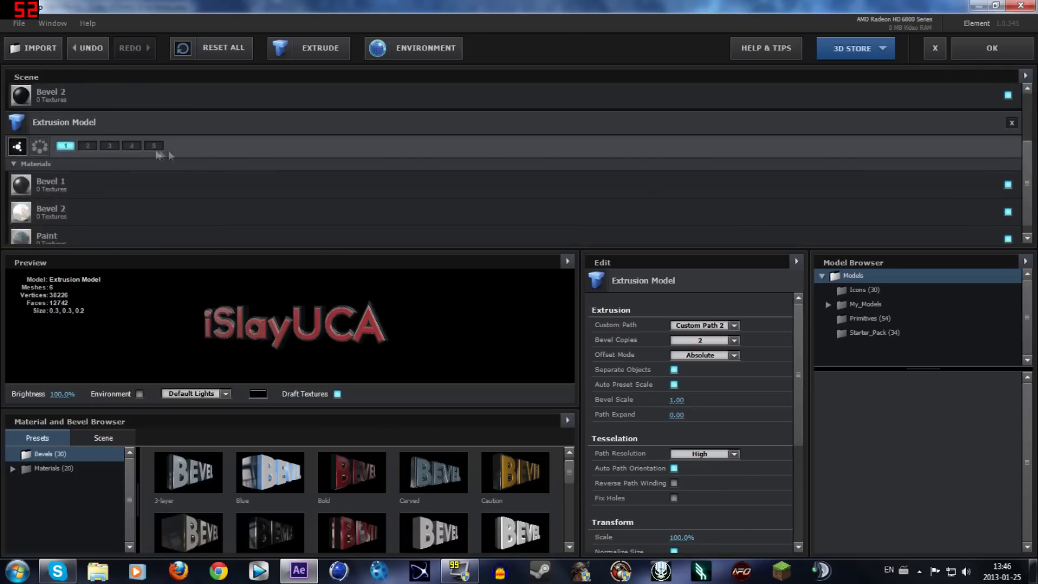
left_click(110, 124)
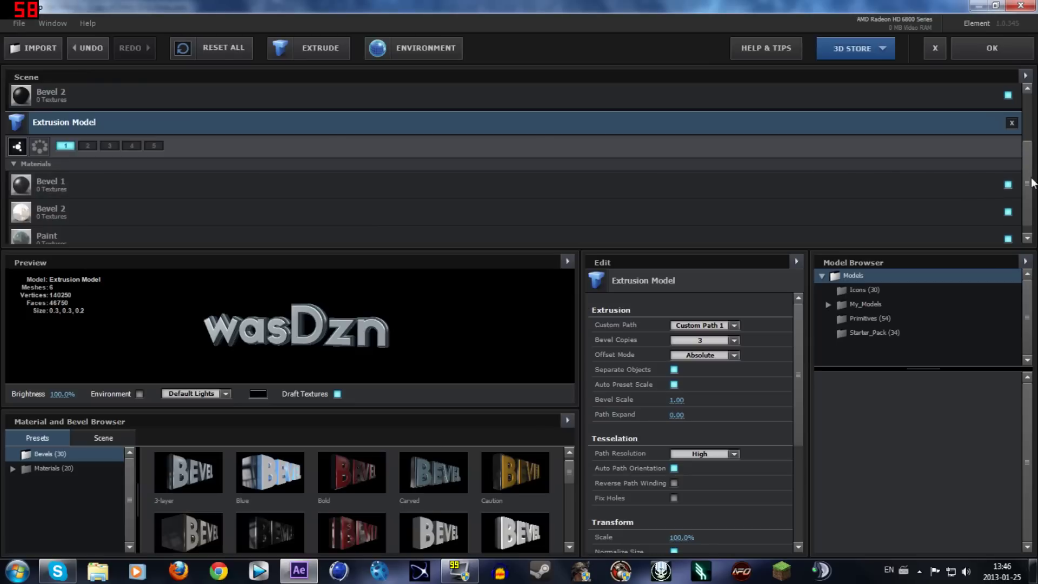
left_click_drag(1032, 184, 1036, 120)
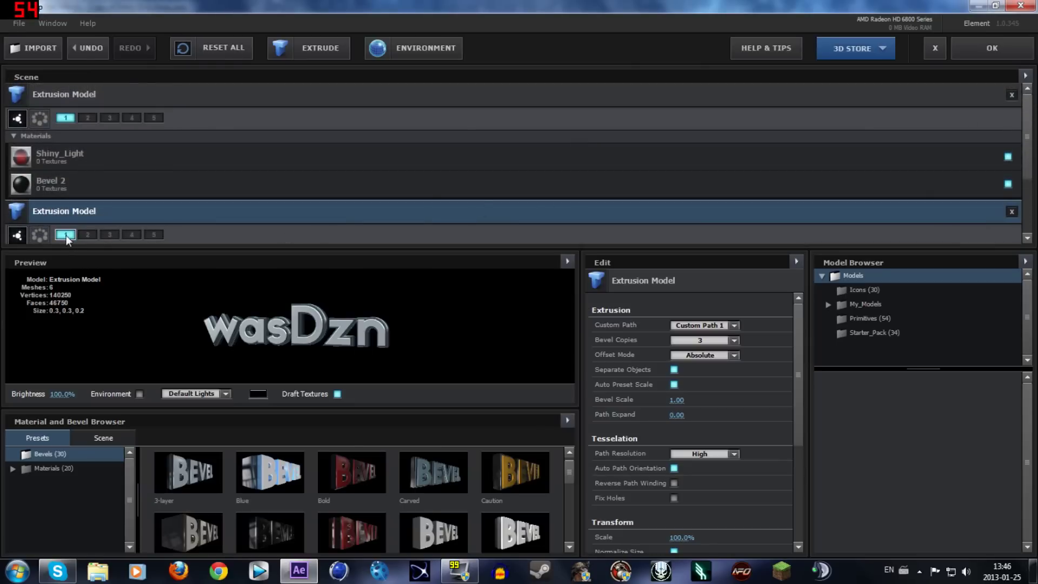
left_click(157, 100)
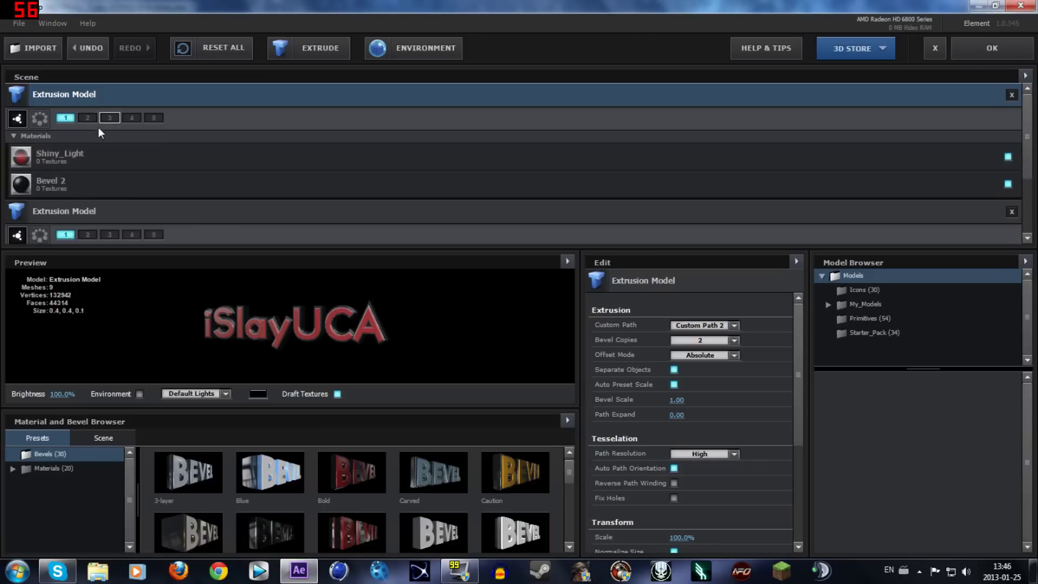
left_click(87, 118)
scroll(1014, 169, "down", 2)
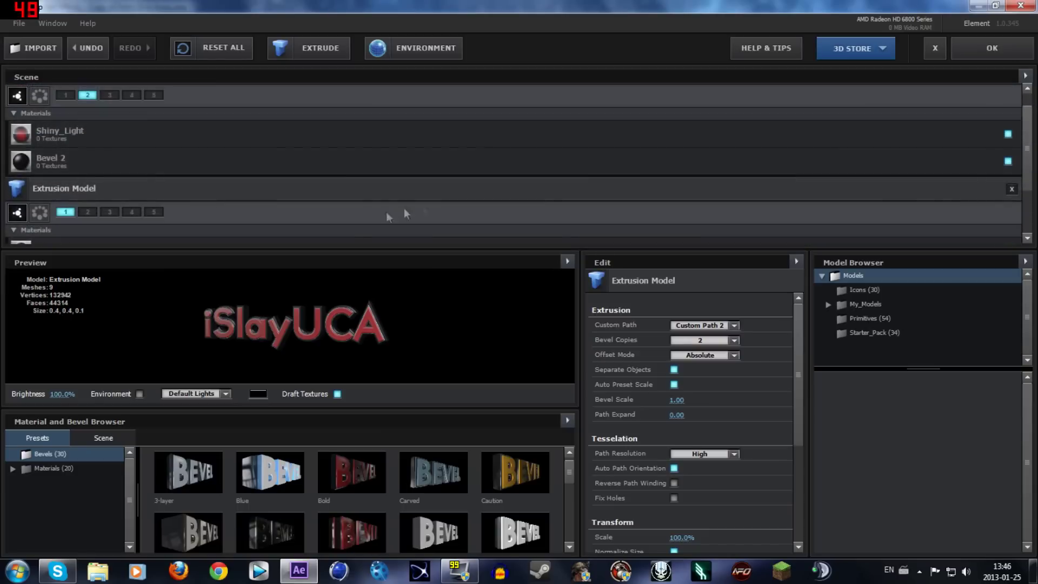
left_click(962, 187)
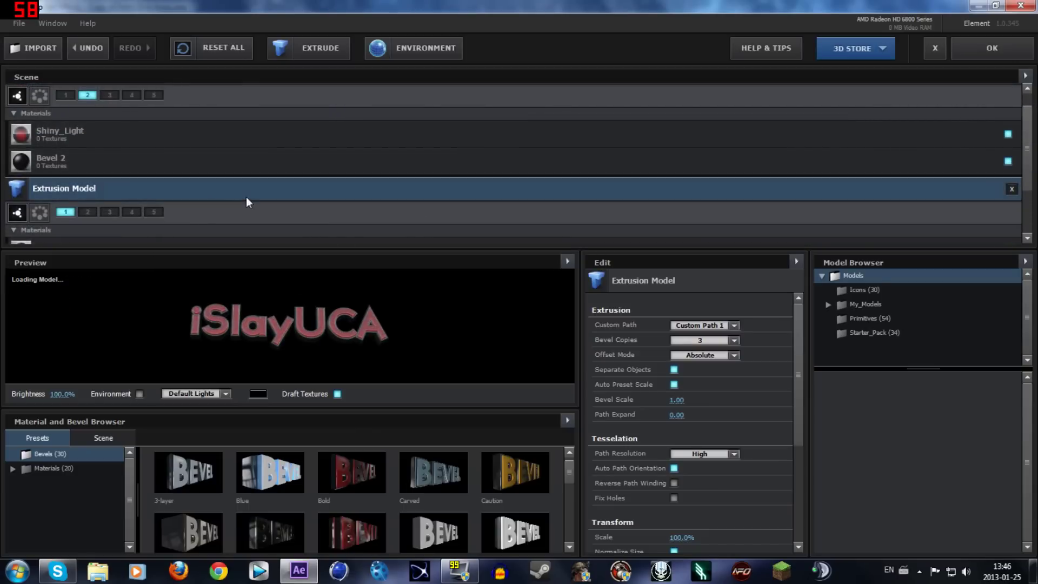
scroll(1030, 158, "up", 1)
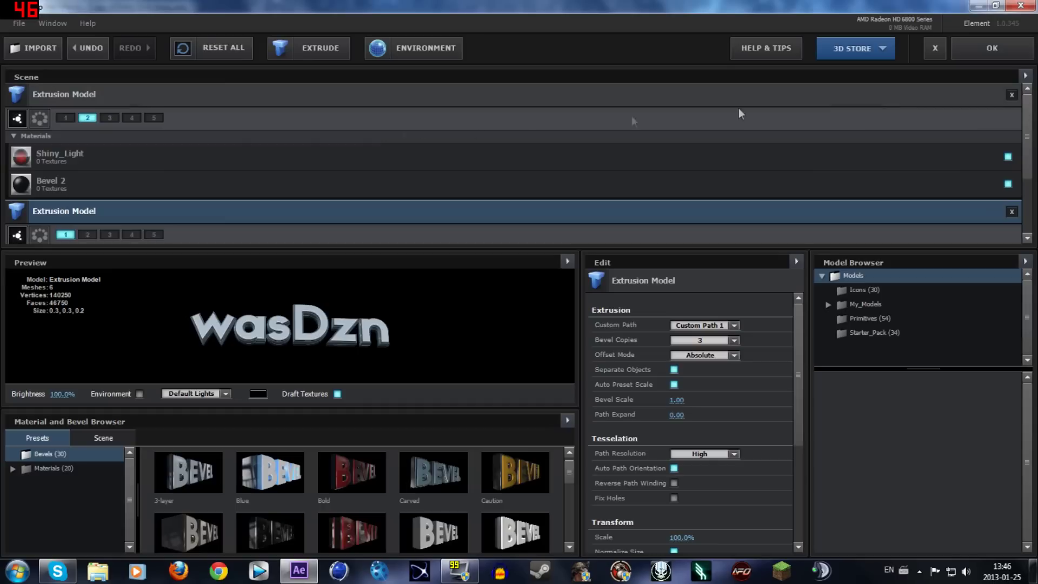
left_click(155, 97)
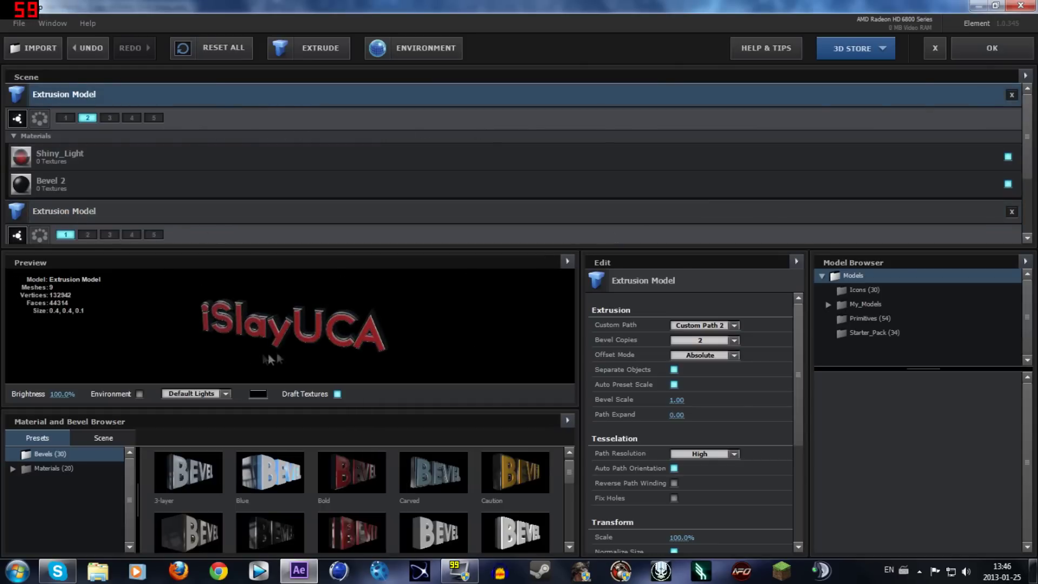
scroll(802, 381, "down", 2)
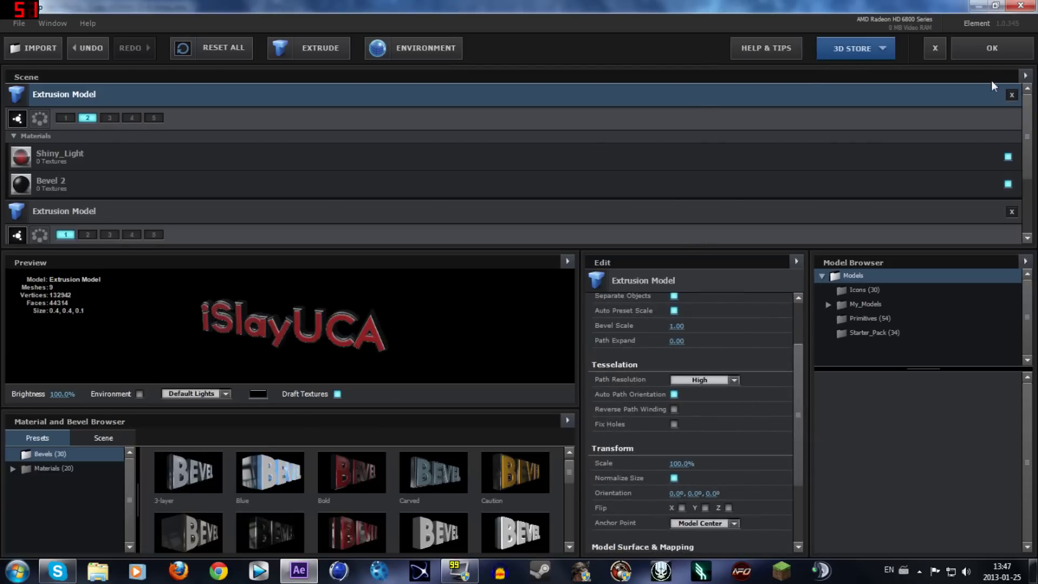
left_click(966, 44)
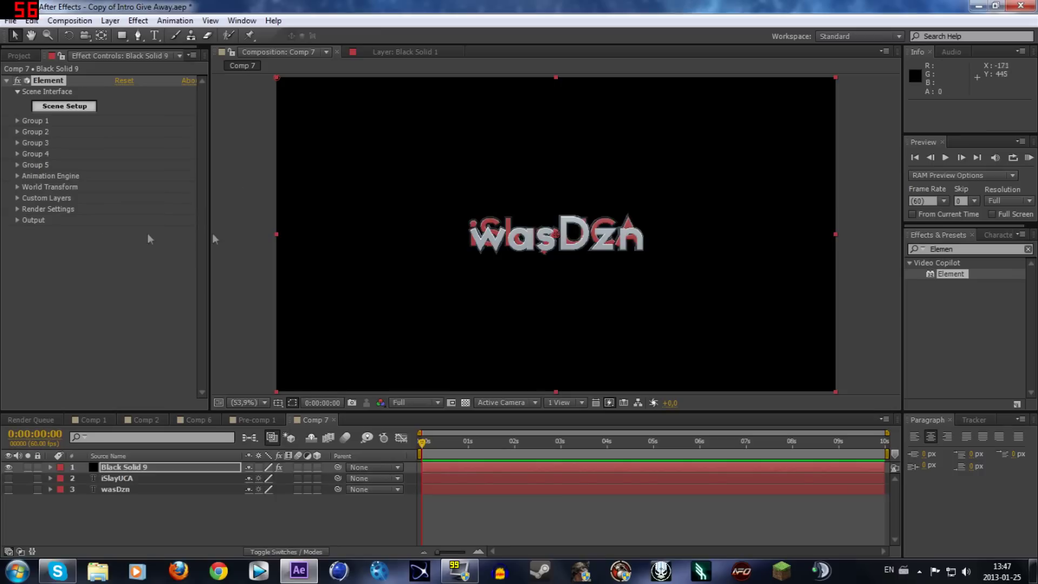
Enable Element's Animation Engine on the black solid
left_click(17, 176)
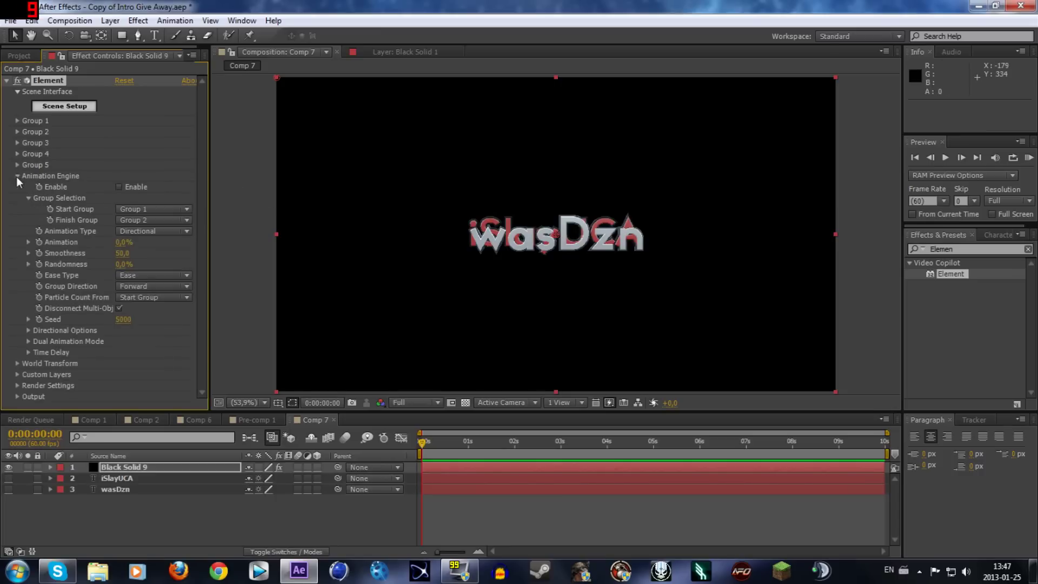
left_click(121, 185)
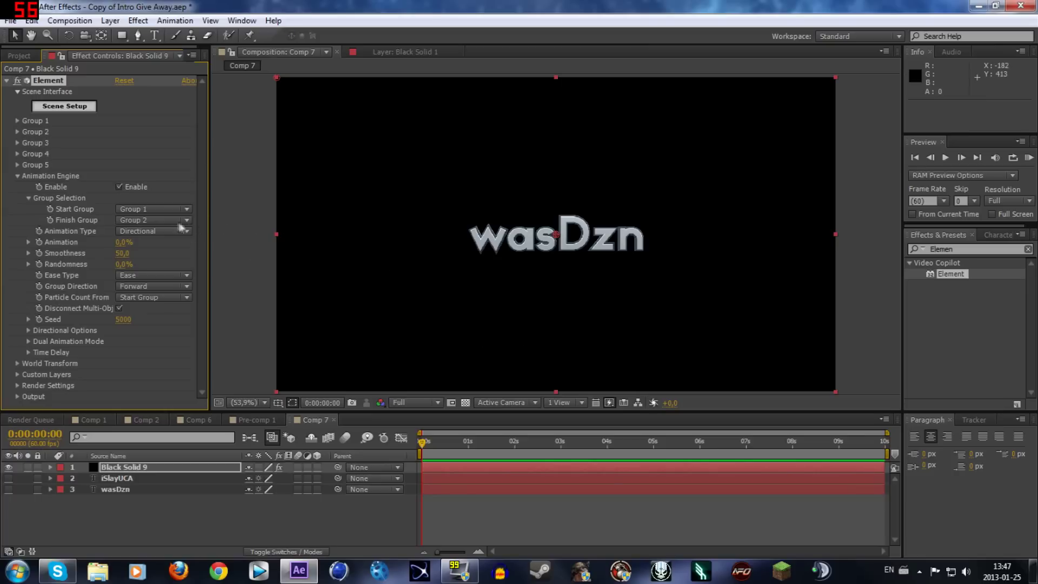
Try Group 2 as the start group and Group 1 as the finish group, and restore the original order
left_click(135, 218)
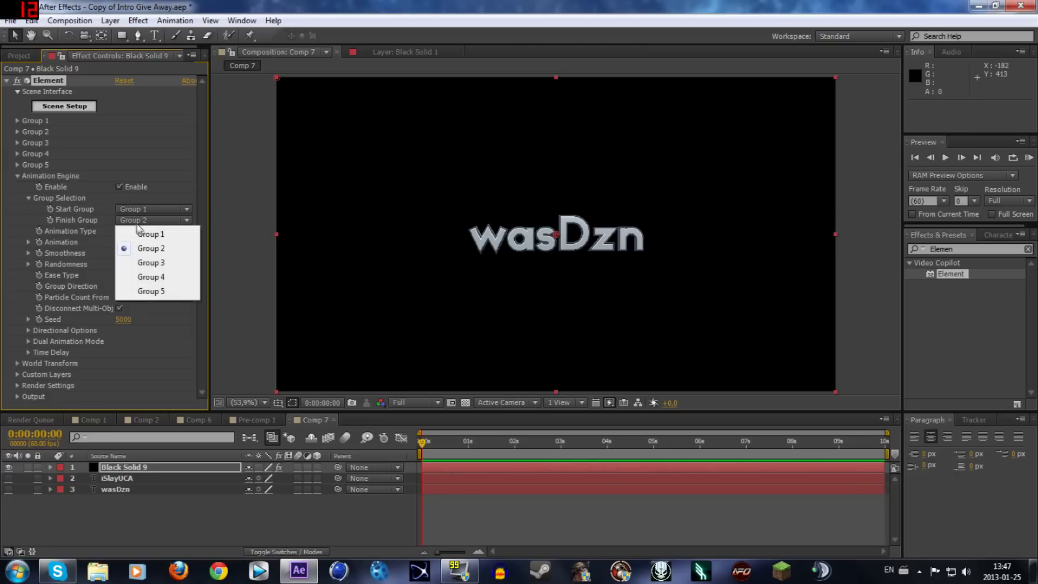
left_click(139, 233)
left_click(151, 221)
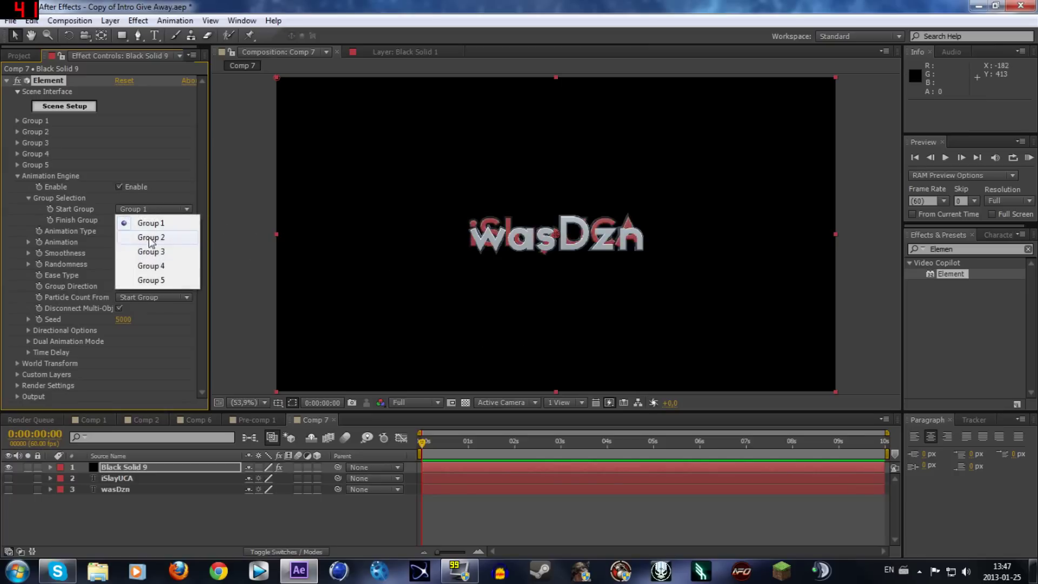
left_click(151, 237)
left_click(151, 219)
left_click(150, 248)
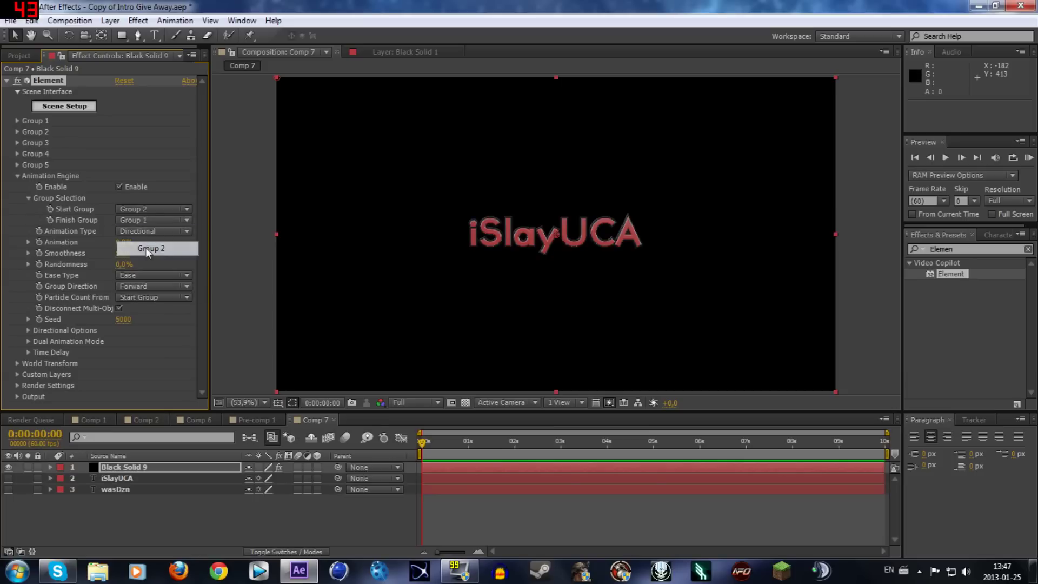
left_click(157, 208)
left_click(154, 222)
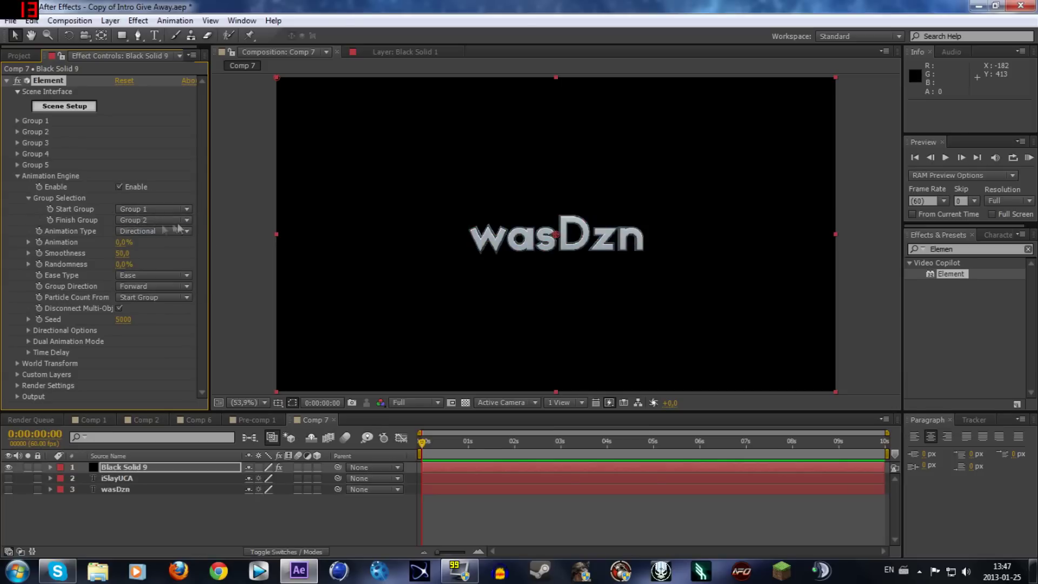
left_click(18, 175)
left_click(17, 121)
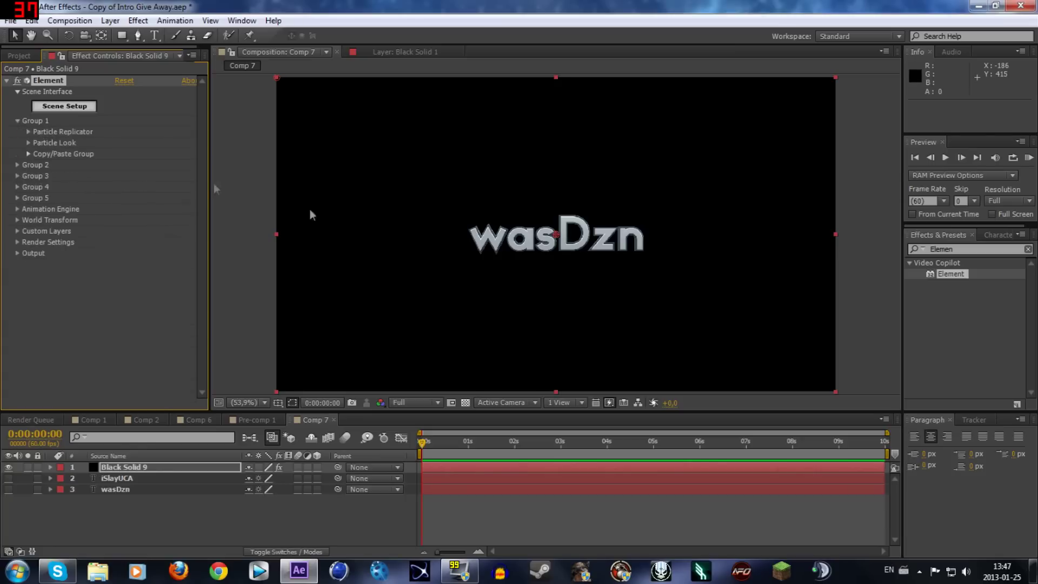
left_click(17, 120)
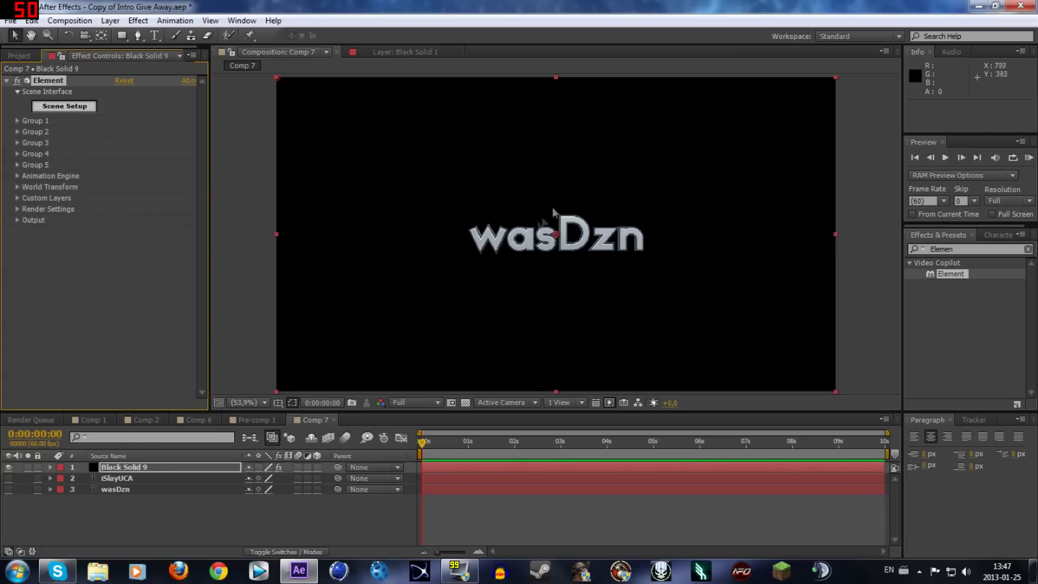
Open the Pre-comp 1 composition to view its wasDzn intro
left_click(256, 419)
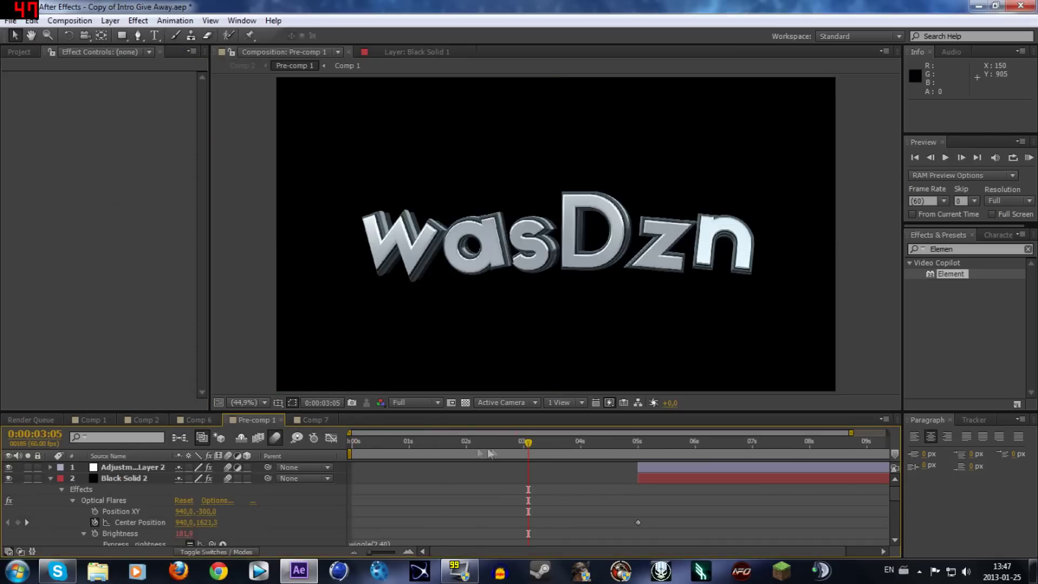
Preview the scattered wasDzn letter animation in Comp 6, and return to Comp 7
left_click(198, 420)
left_click_drag(479, 453, 538, 453)
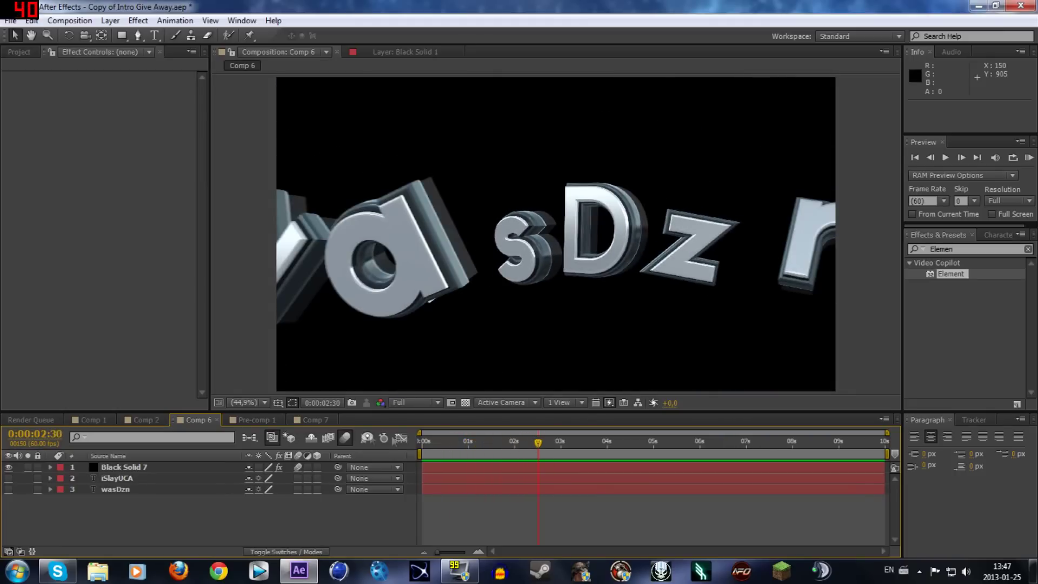
left_click(313, 419)
Enable Multi-Object in the Particle Look settings of Element's Group 1
left_click(44, 275)
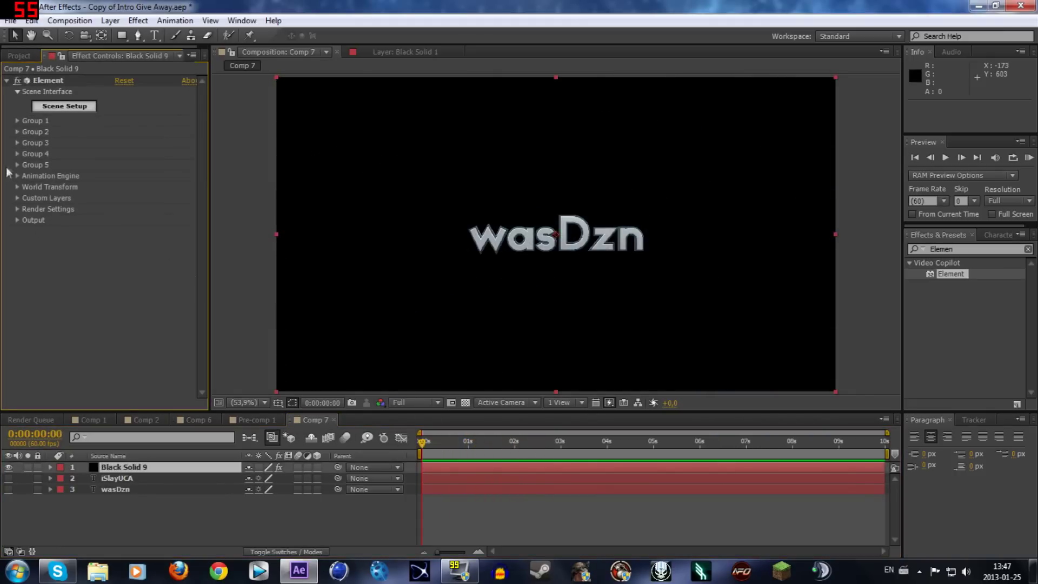
left_click(17, 120)
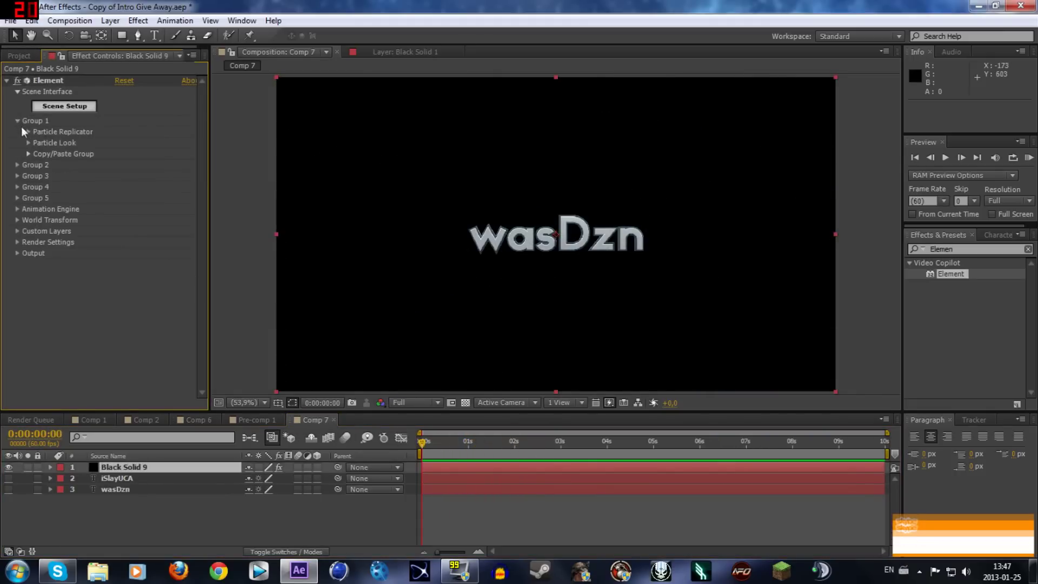
left_click(29, 132)
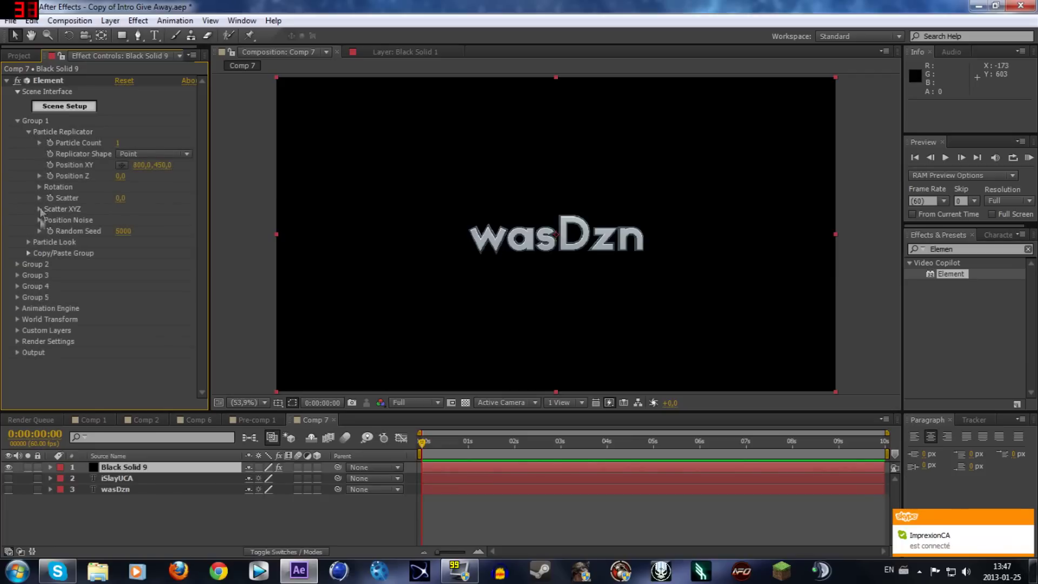
left_click(29, 242)
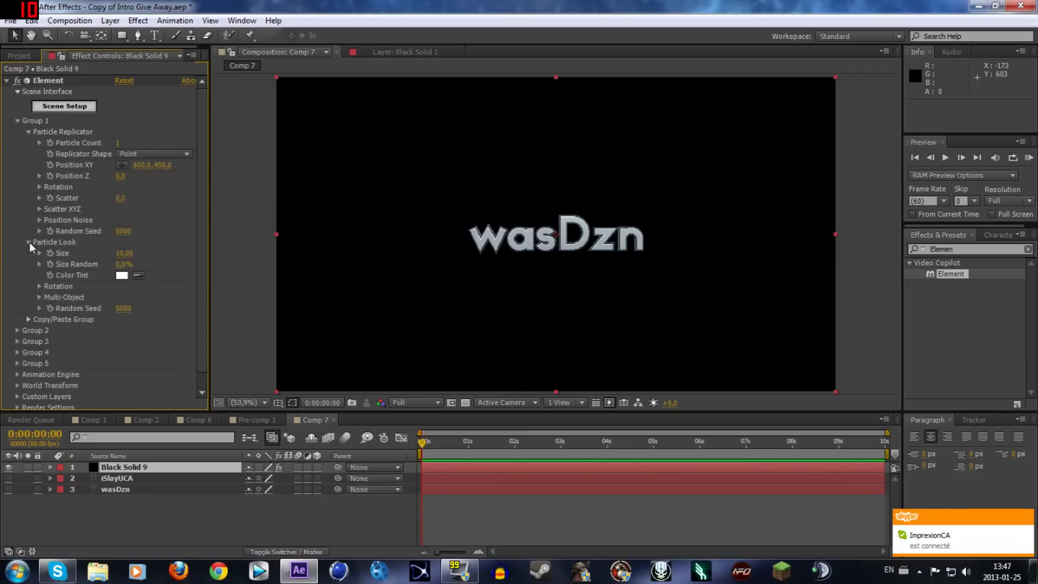
left_click(40, 297)
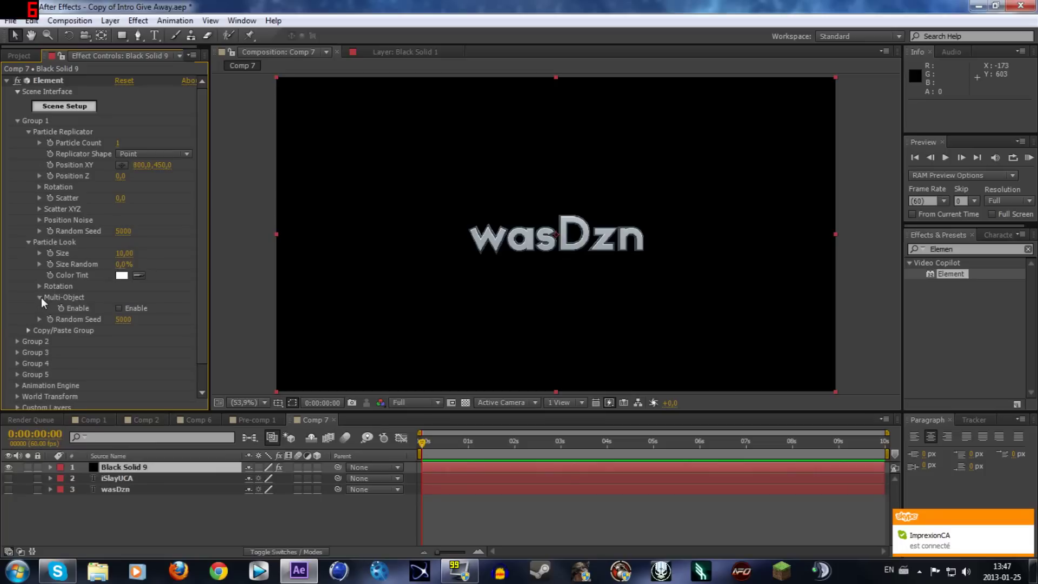
left_click(119, 308)
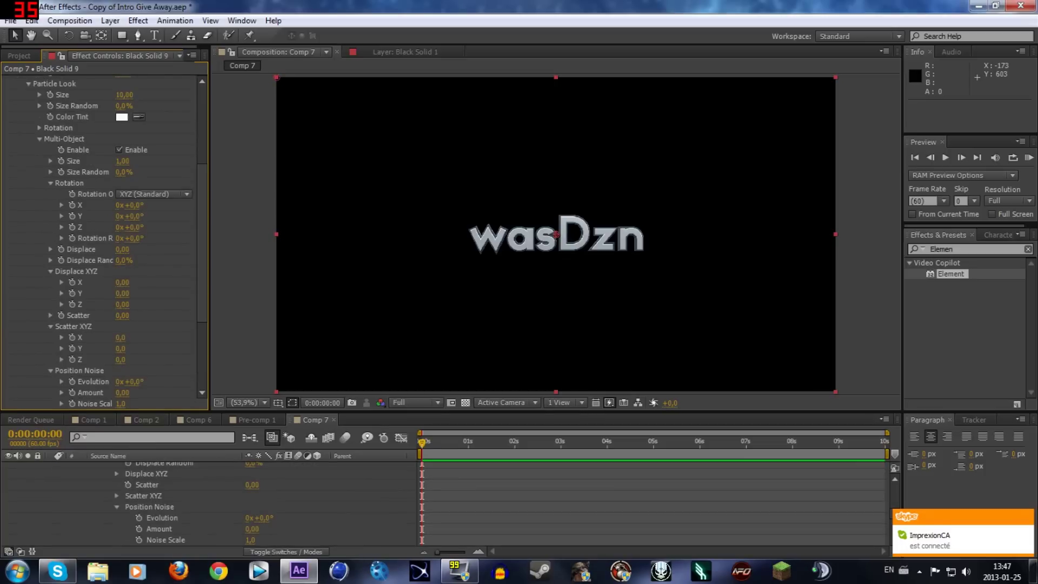
Start keyframing Group 1's Position Z and its multi-object Rotation Random and Scatter Z at 0:00
left_click_drag(203, 187, 189, 66)
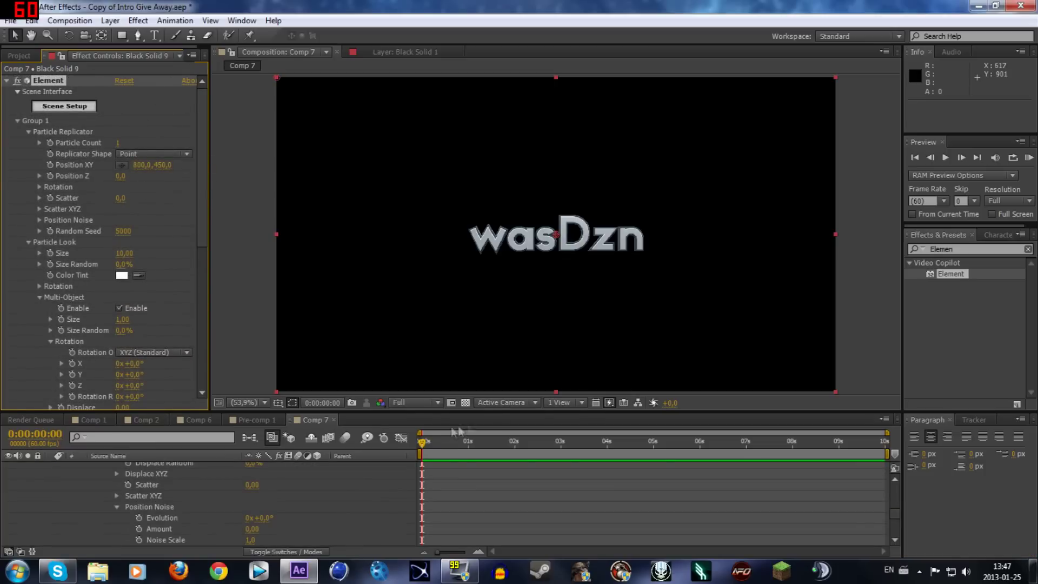
left_click(50, 175)
scroll(197, 259, "down", 5)
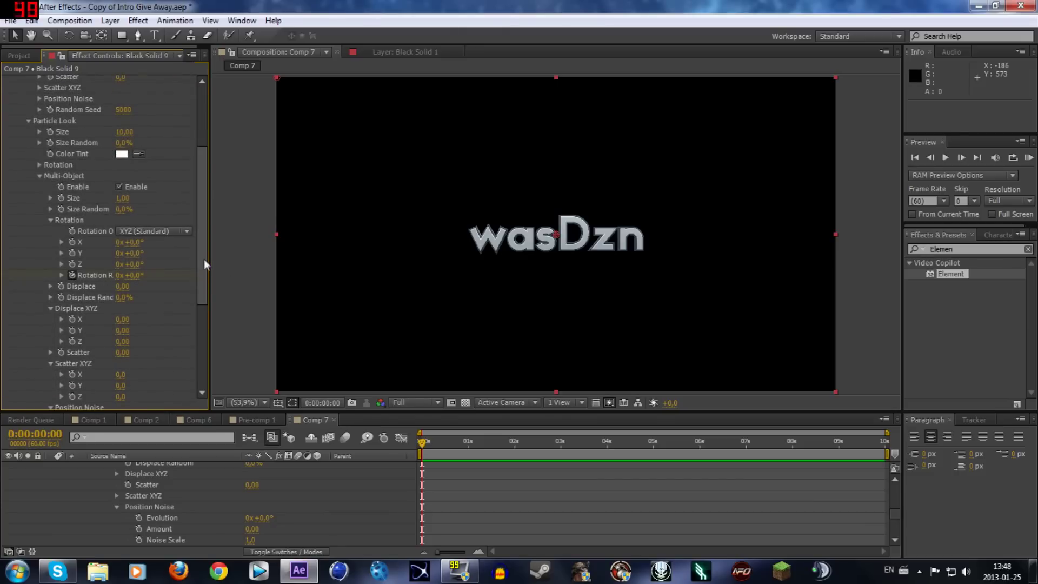
scroll(196, 285, "down", 2)
scroll(196, 285, "down", 2)
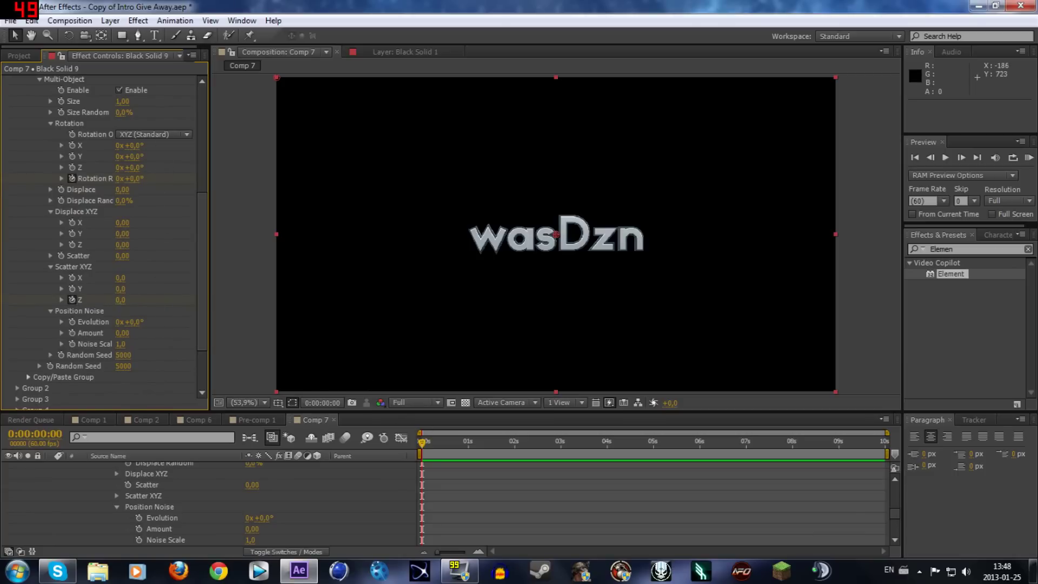
Set Group 1's multi-object Scatter Z to 20 and Rotation Random to 200° at 0:00
mouse_move(129, 300)
left_mouse_down()
mouse_move(182, 300)
mouse_move(130, 300)
left_mouse_up()
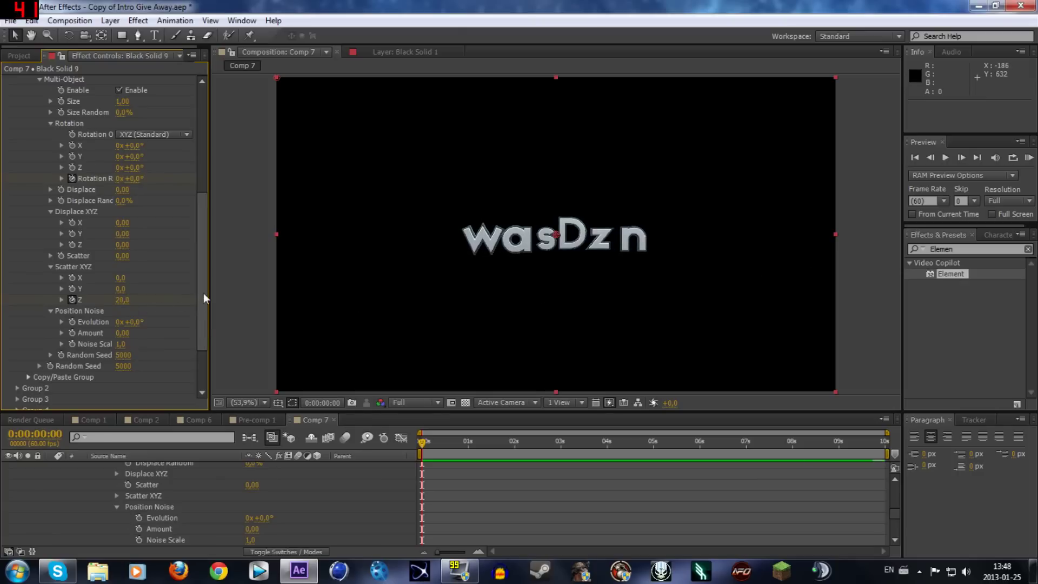
left_click_drag(203, 293, 203, 263)
left_click_drag(133, 232, 270, 232)
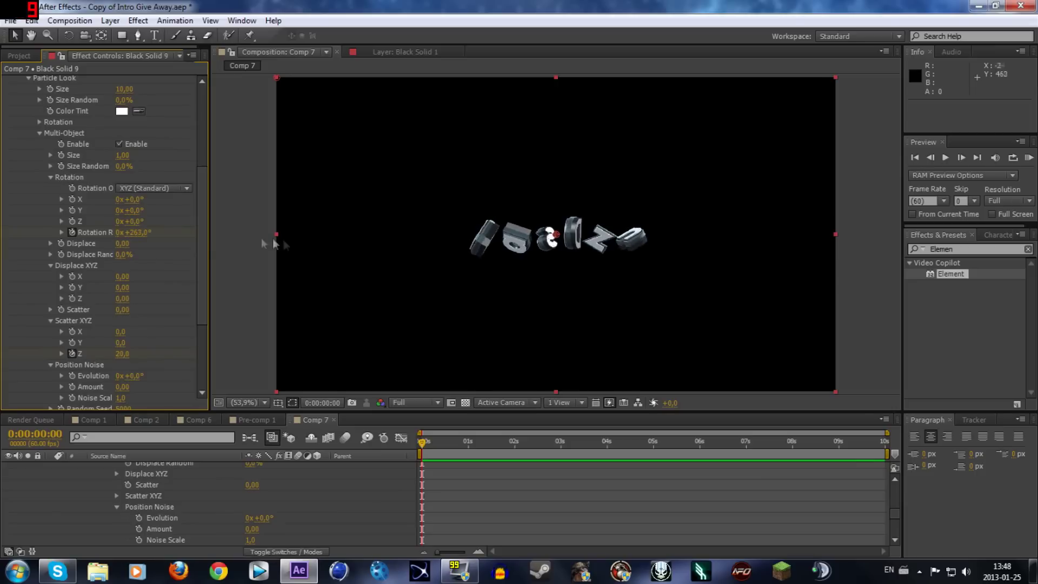
left_click_drag(145, 233, 122, 233)
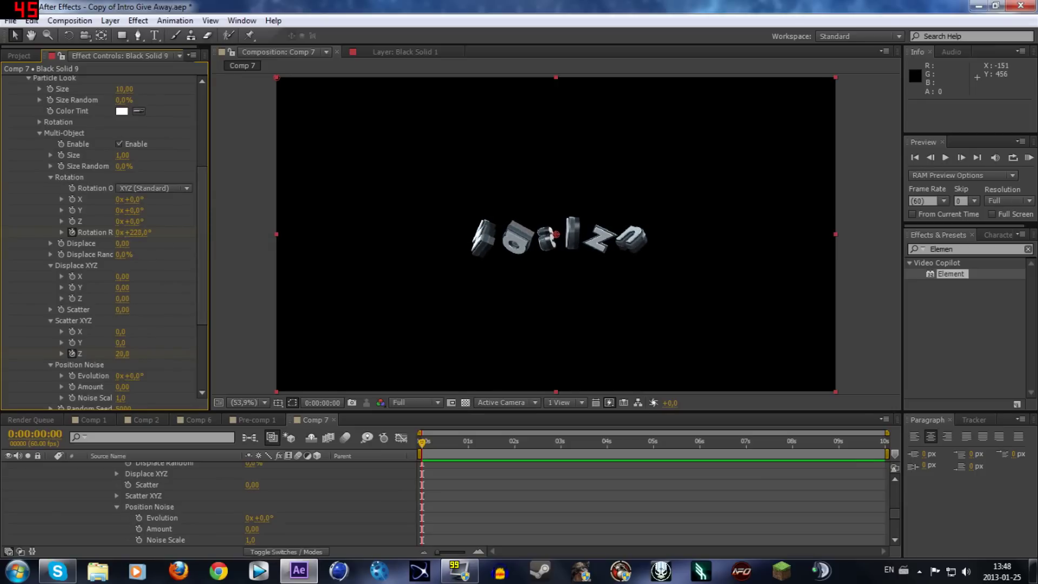
left_click(134, 232)
key("Return")
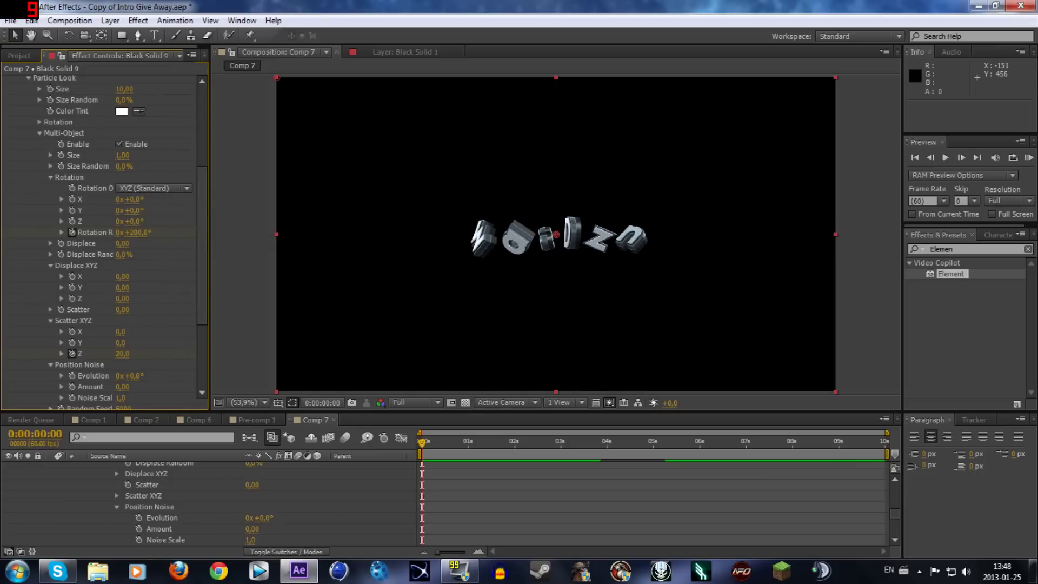
Set Group 1's Particle Replicator Position Z to -2440 at 0:00
scroll(201, 241, "up", 1)
scroll(202, 242, "up", 5)
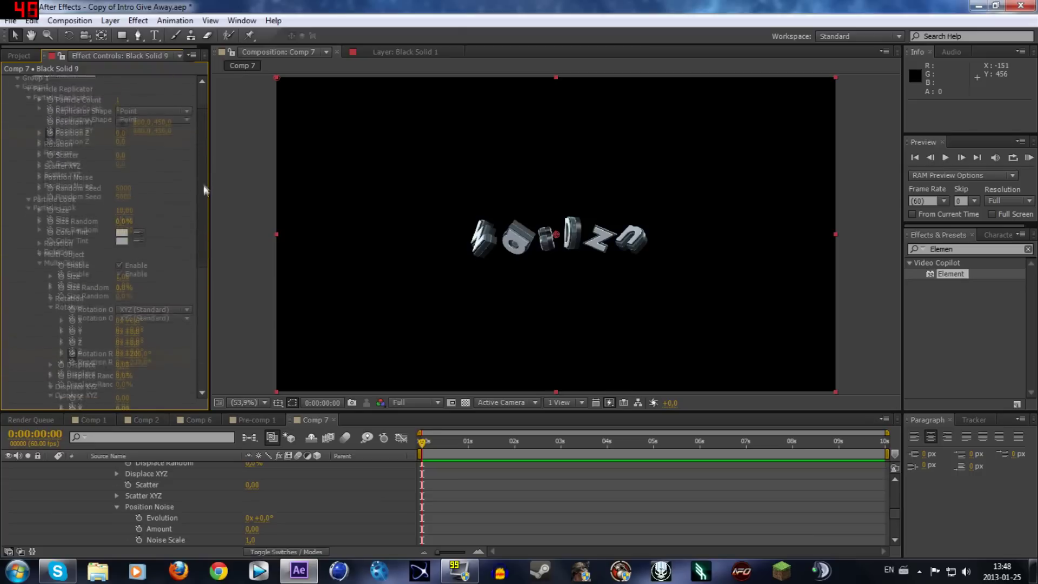
left_click_drag(120, 176, 6, 176)
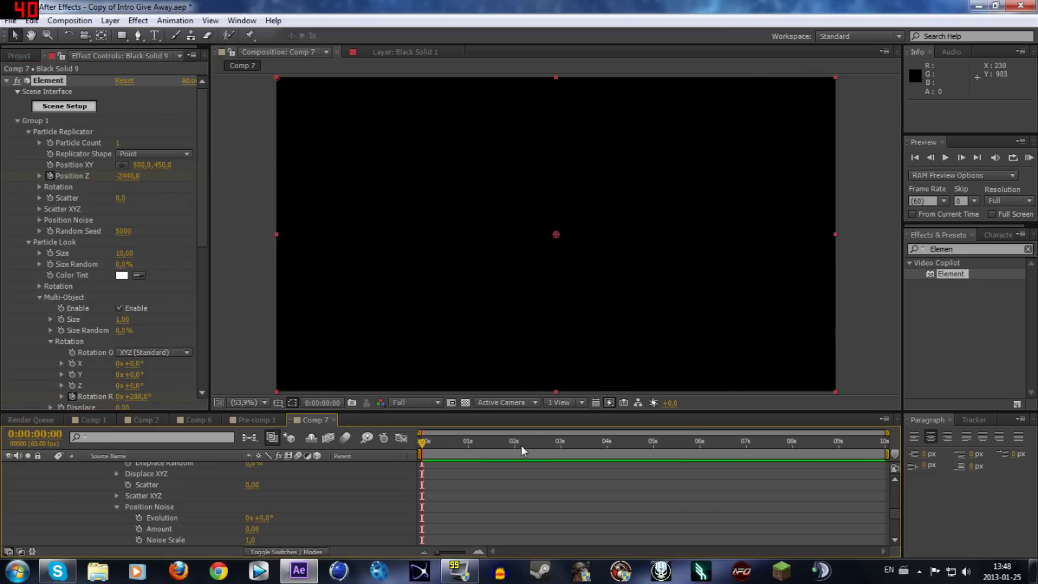
Set Group 1's Position Z to -500 at 0:00:04:30
left_click(619, 440)
left_click_drag(622, 439, 631, 439)
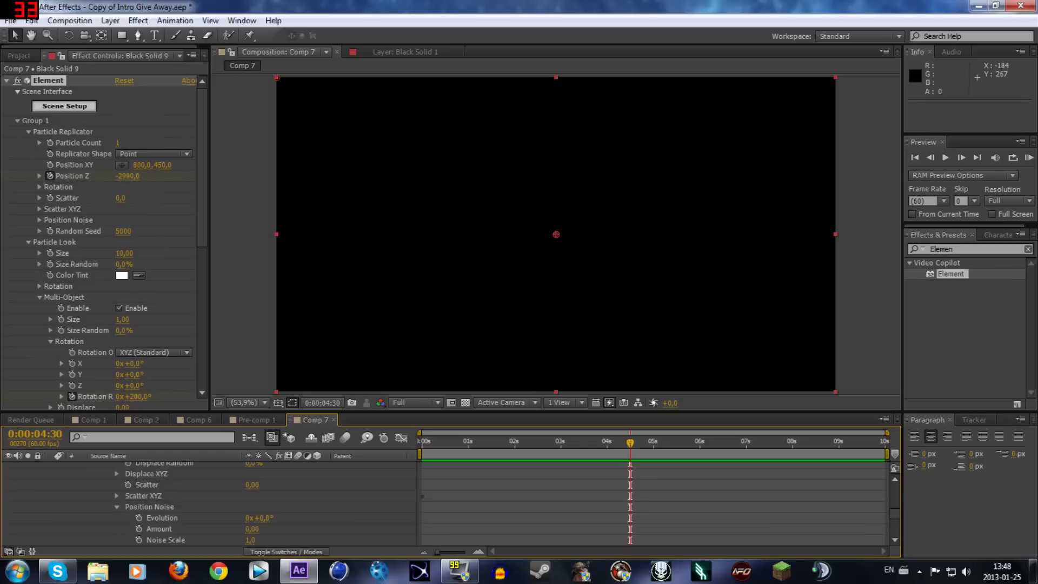
left_click_drag(128, 176, 259, 184)
Set Group 1's multi-object Rotation Random and Scatter Z both to 0 at 0:00:04:30
left_click_drag(204, 214, 193, 300)
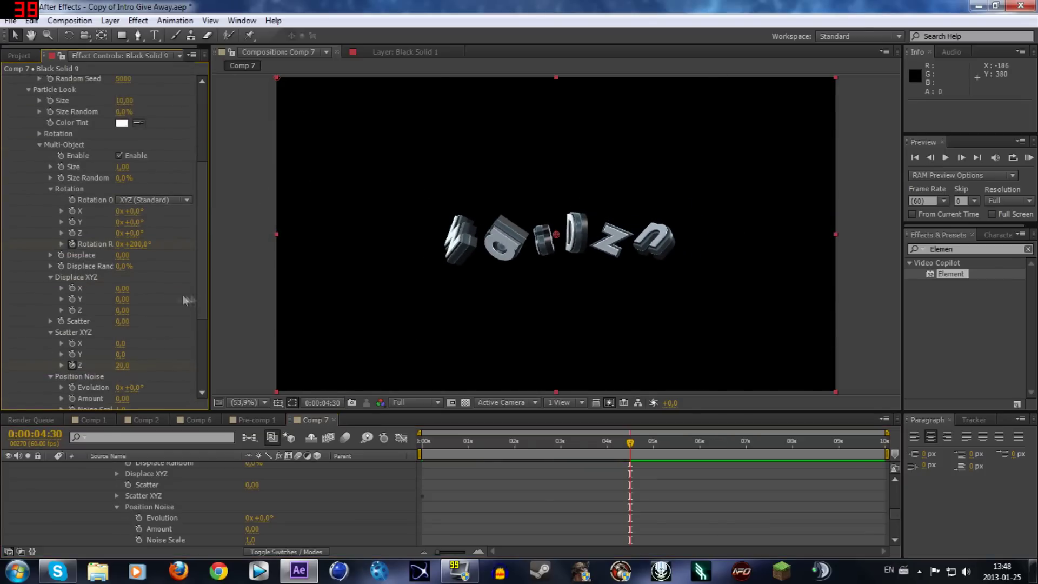
left_click(139, 243)
type("0")
key("Return")
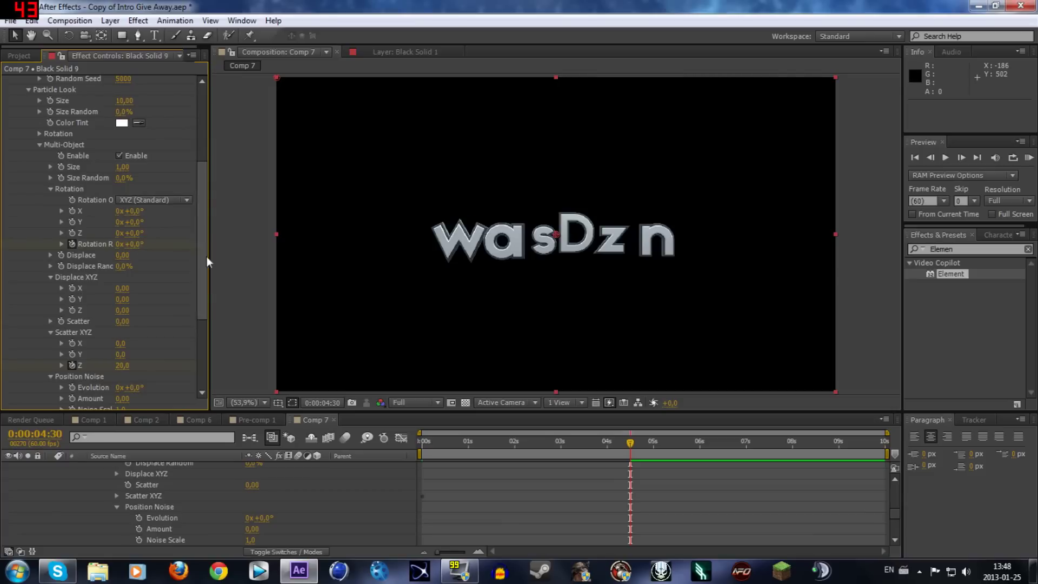
left_click_drag(206, 256, 206, 280)
left_click(125, 315)
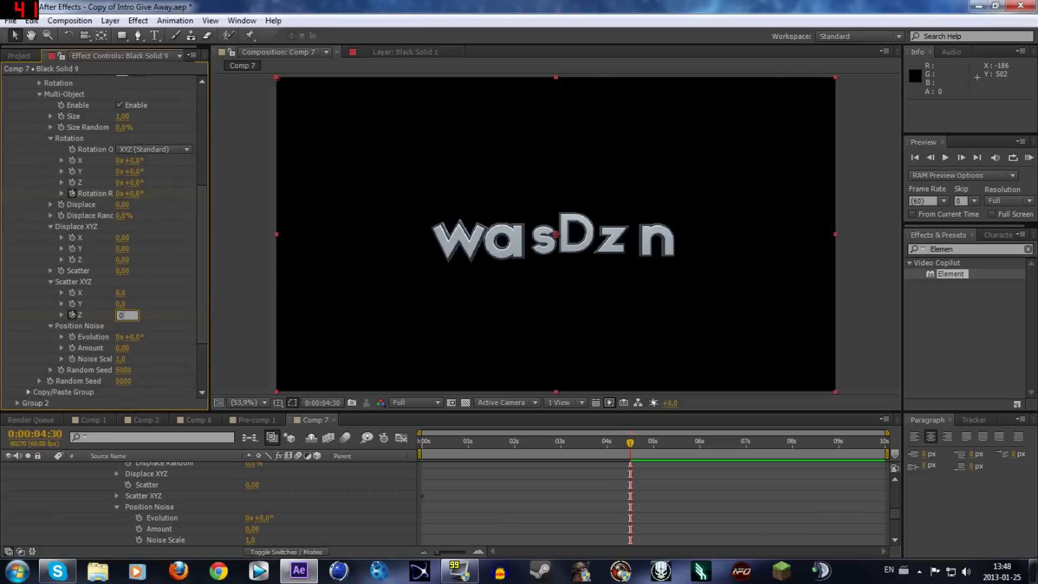
type("0")
key("Return")
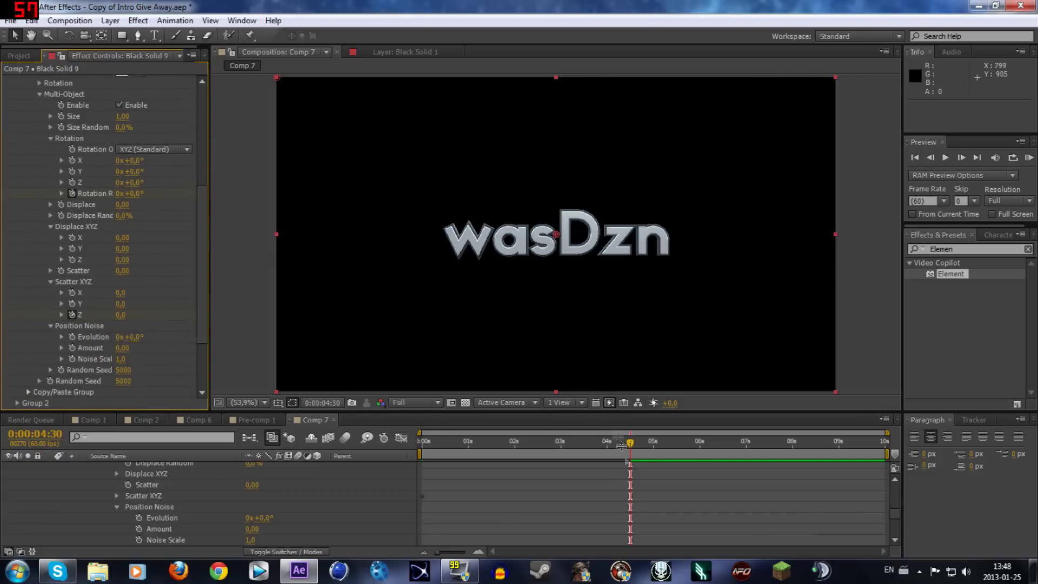
Apply Easy Ease to all Position Z, Rotation Random and Scatter Z keyframes on Black Solid 9
left_click_drag(629, 443, 607, 452)
key("ctrl+v")
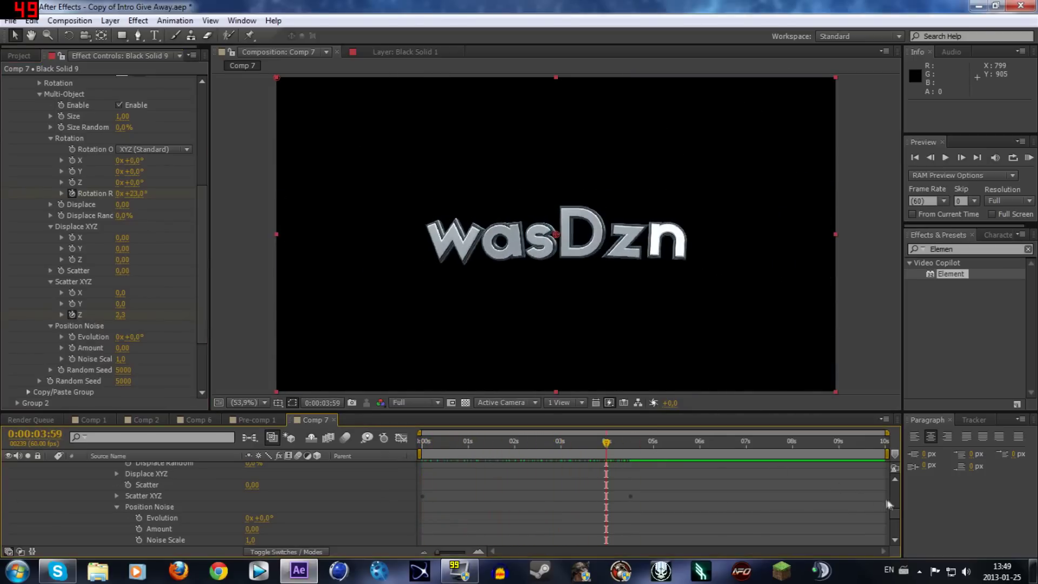
left_click_drag(893, 517, 892, 481)
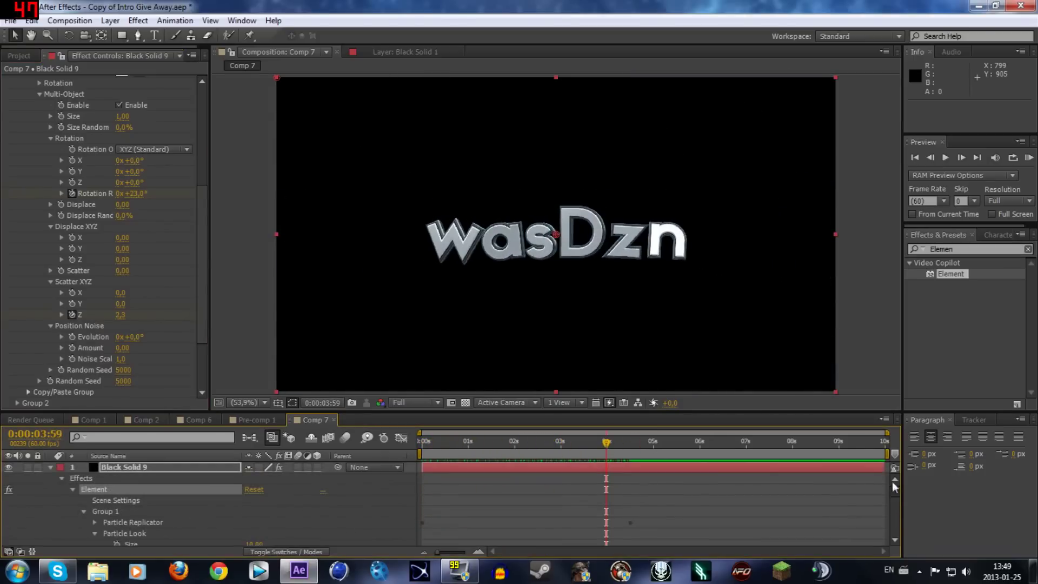
left_click(129, 469)
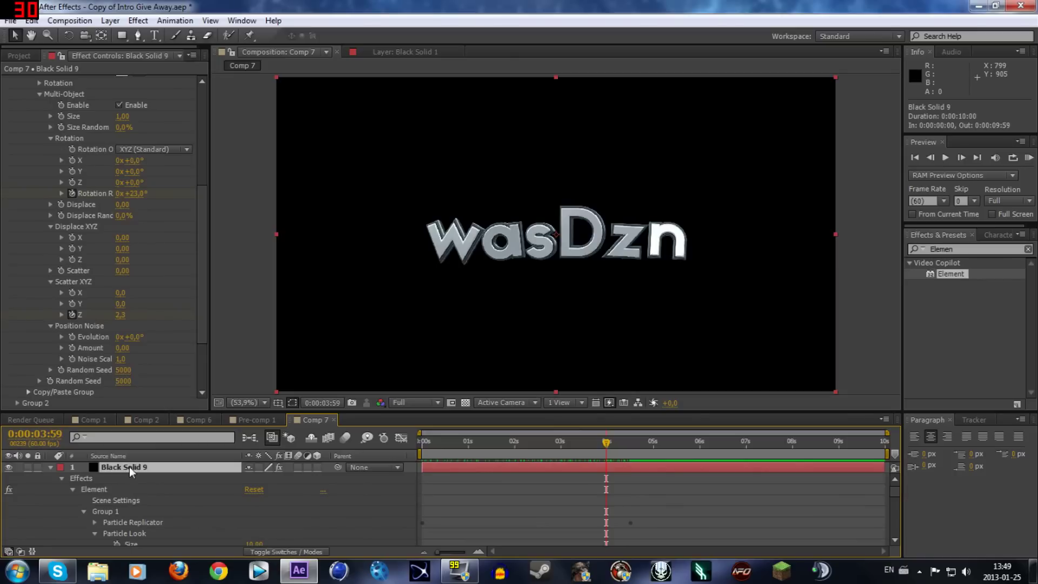
key("u")
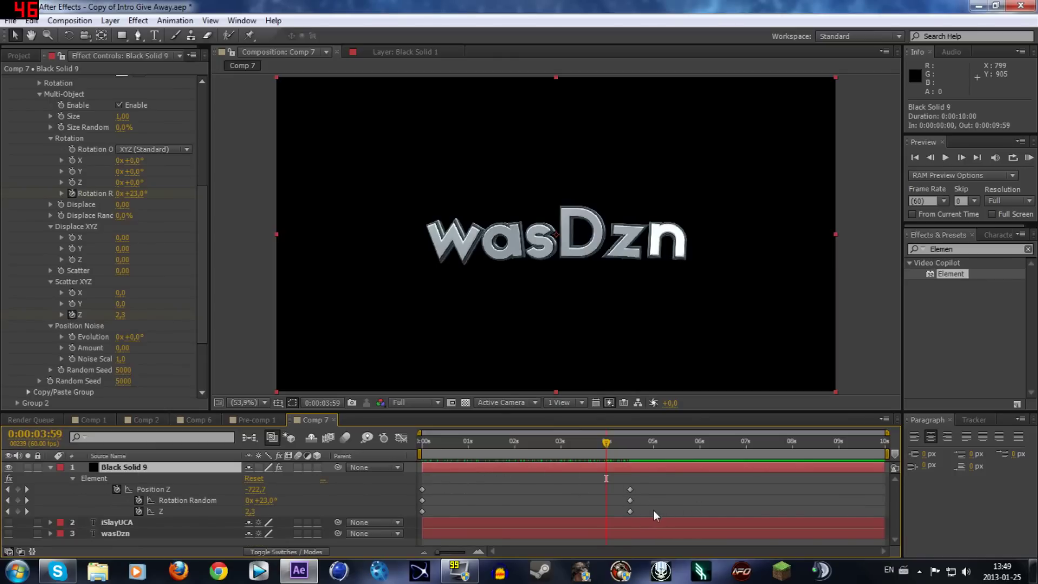
left_click_drag(653, 512, 411, 495)
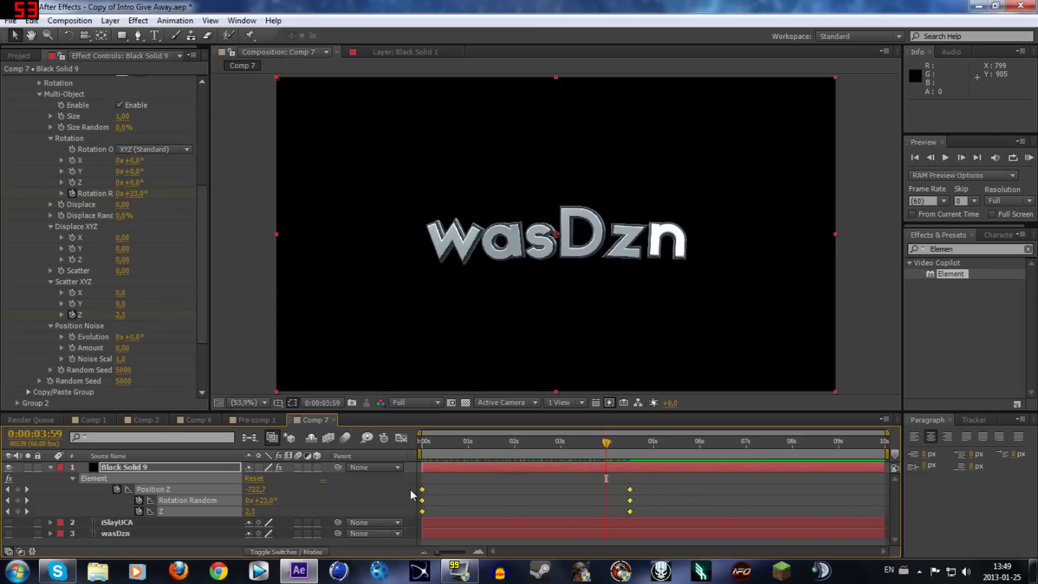
right_click(631, 489)
mouse_move(681, 480)
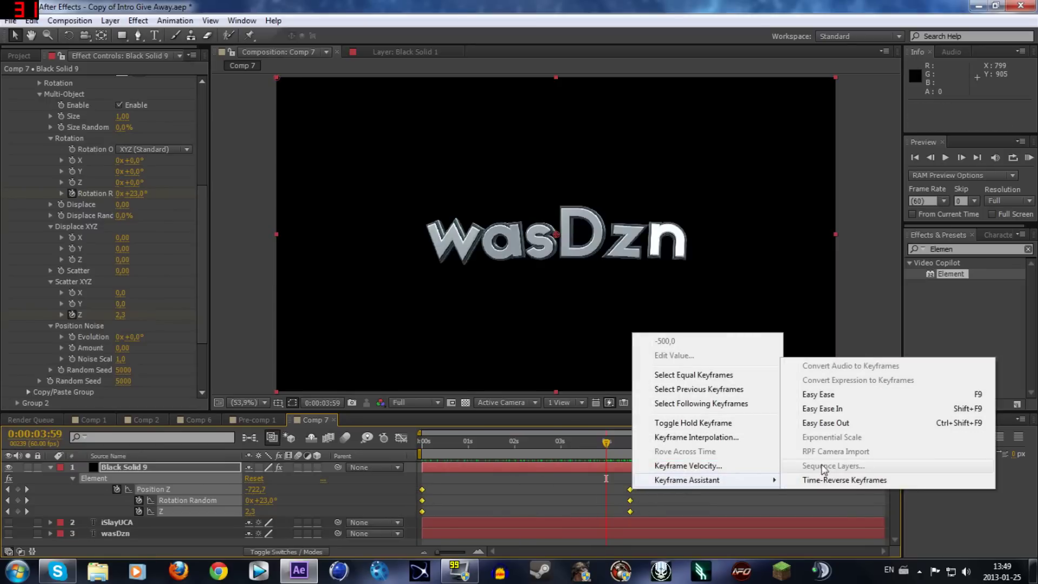
left_click(837, 396)
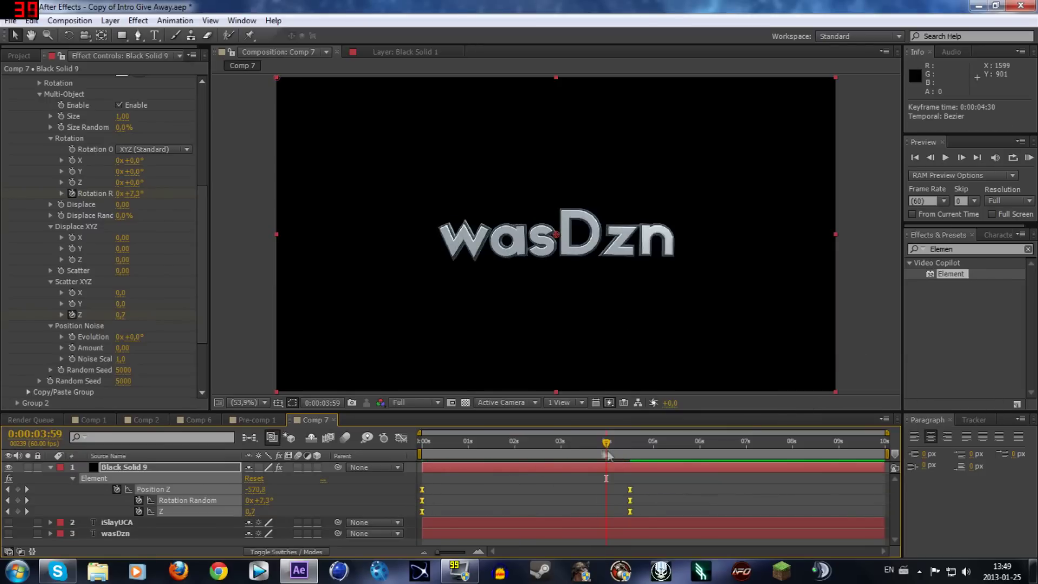
Scrub through Comp 7 to review the eased motion of the assembling wasDzn letters
left_click_drag(606, 442, 432, 457)
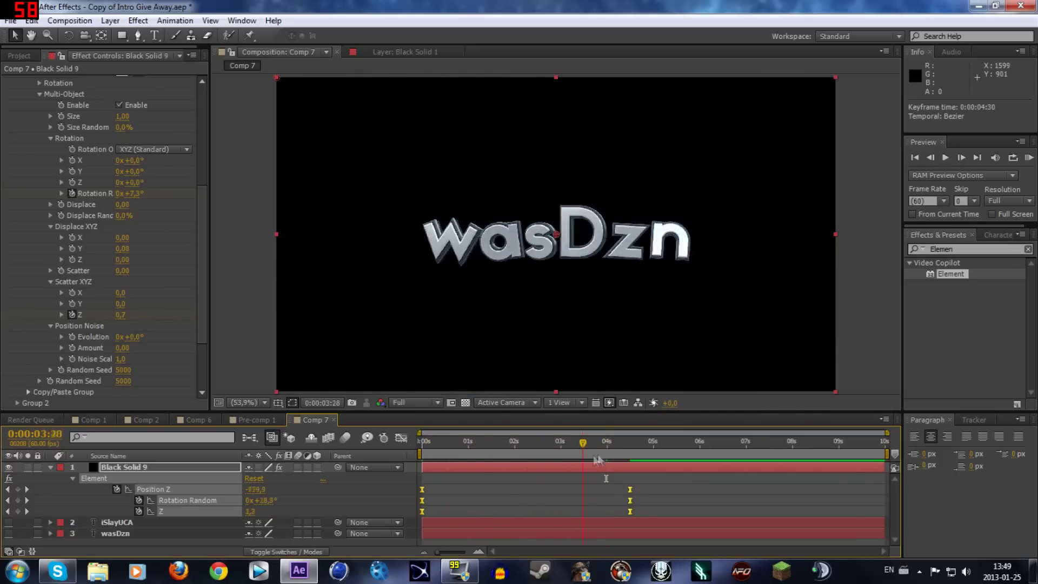
left_click_drag(598, 460, 632, 443)
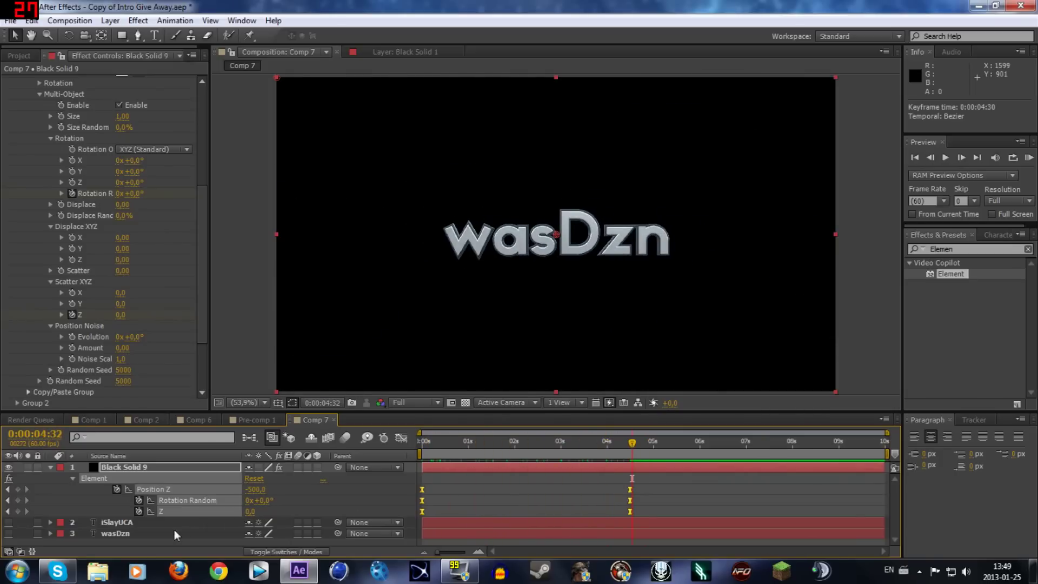
left_click(301, 513)
left_click(174, 490)
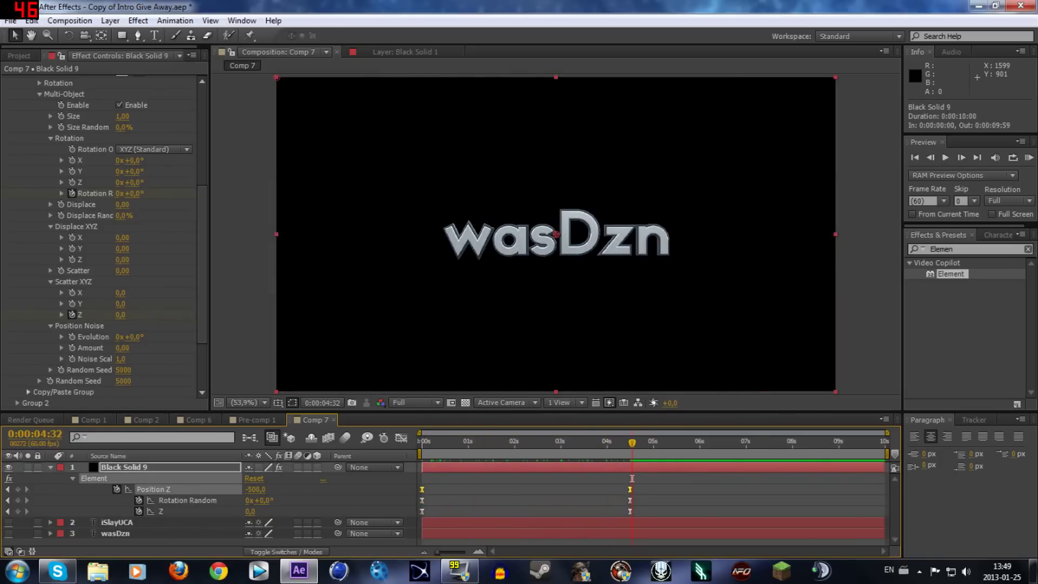
left_click(503, 441)
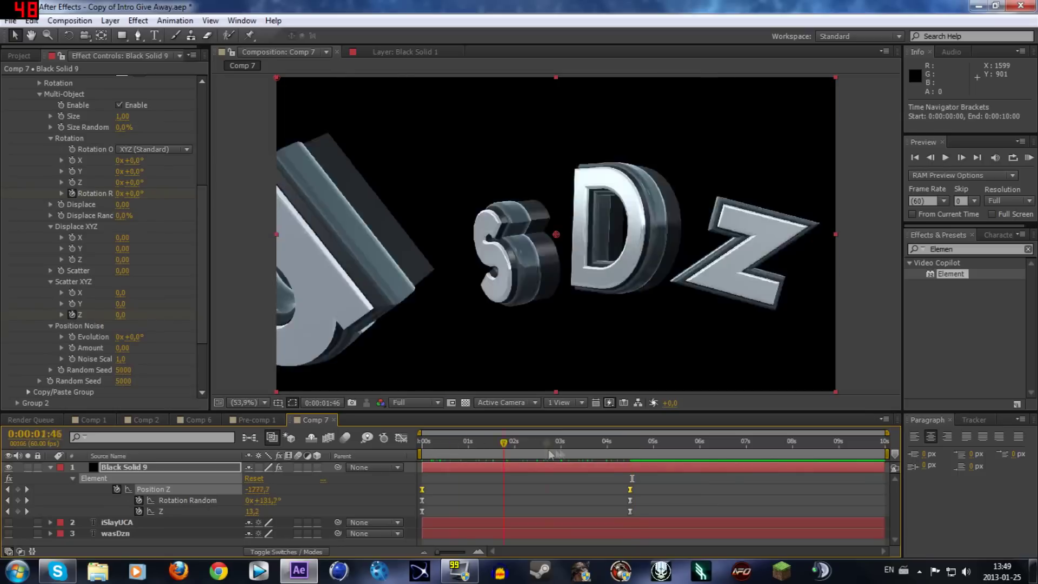
left_click_drag(549, 450, 677, 444)
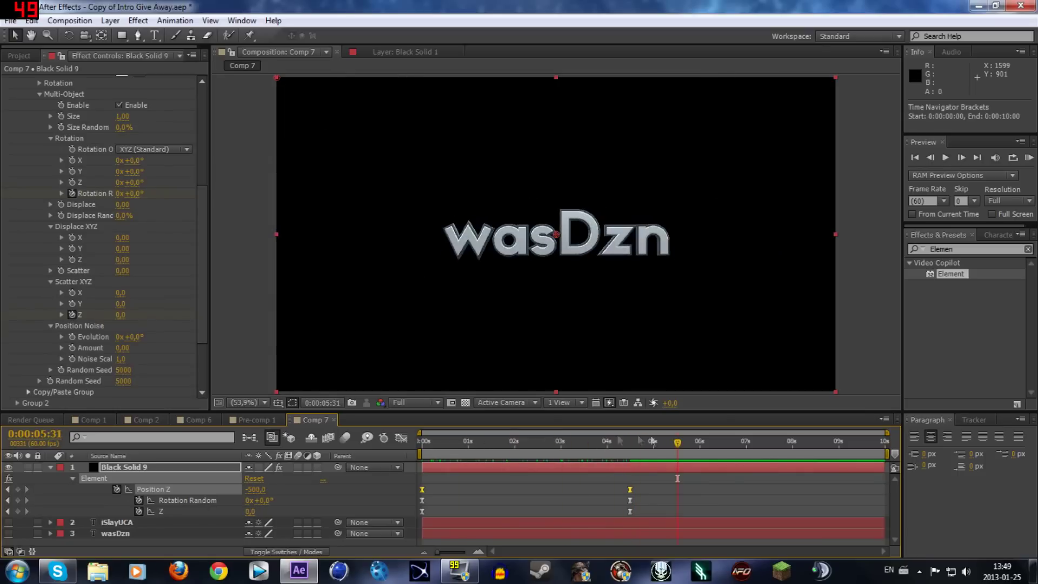
Collapse Group 1's settings and enable Multi-Object in Group 2's Particle Look on Black Solid 9
left_click(51, 467)
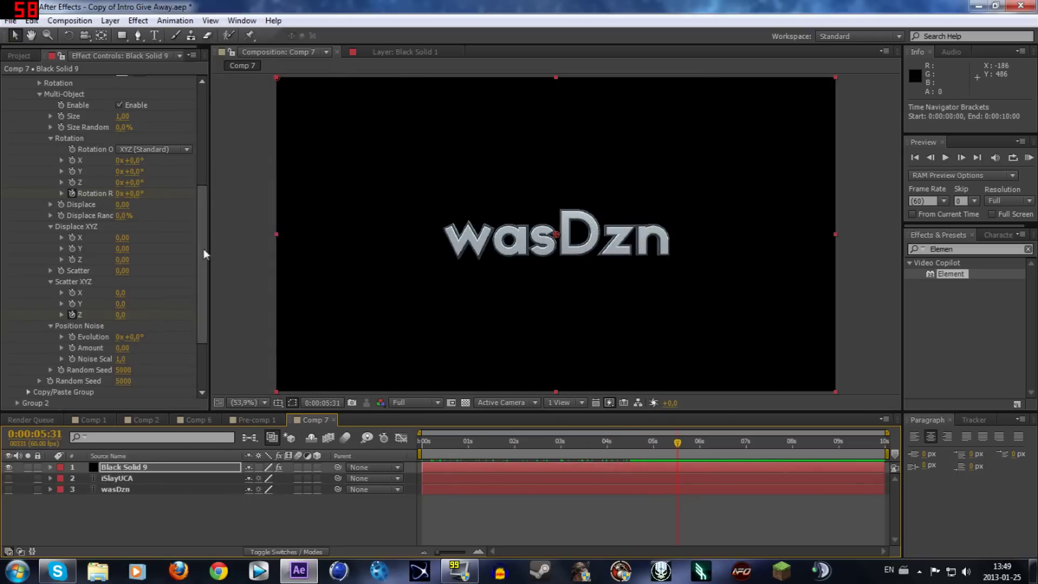
left_click_drag(204, 249, 196, 132)
left_click(38, 296)
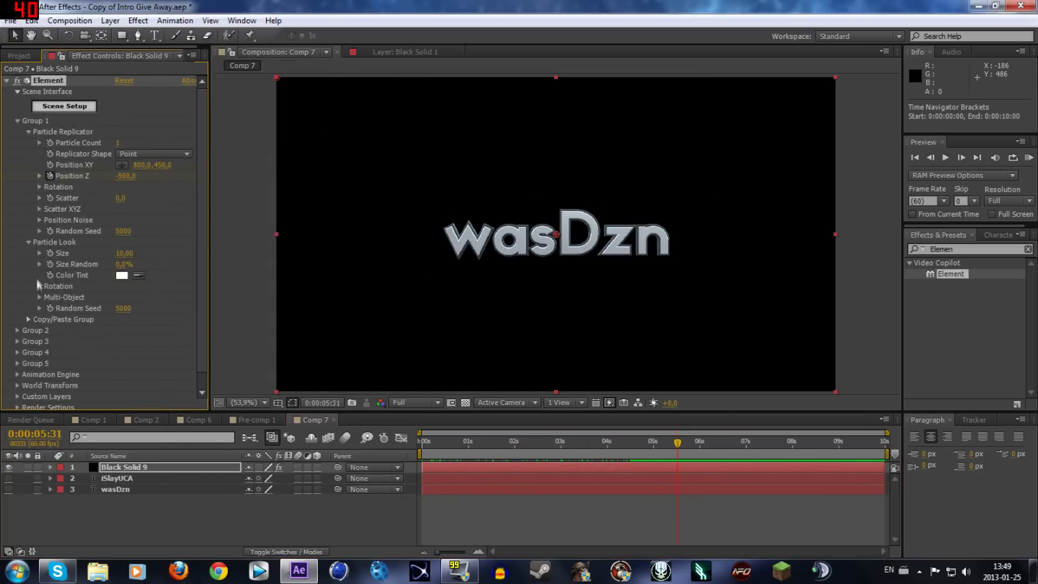
left_click(28, 242)
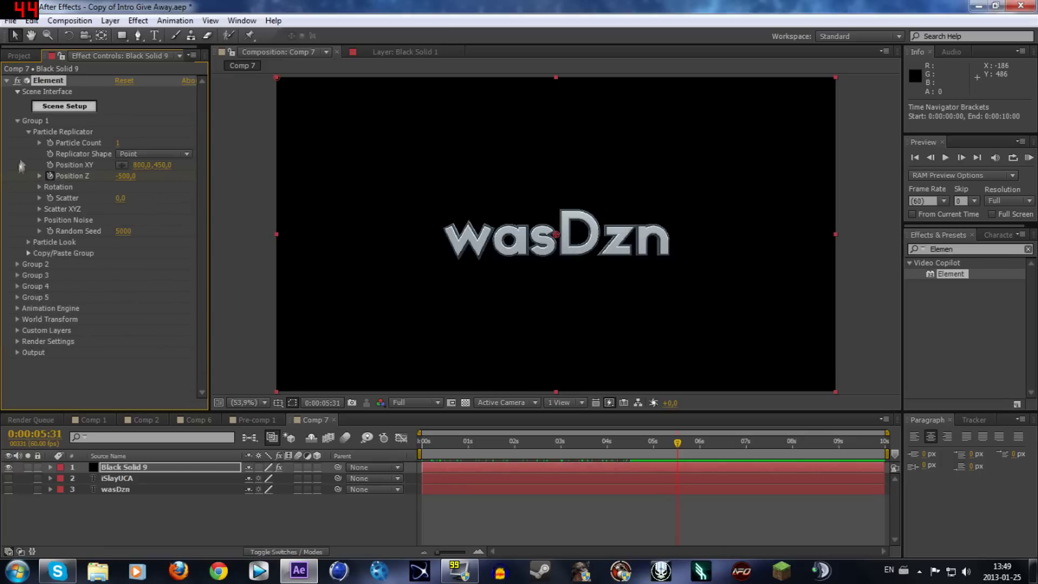
left_click(29, 131)
left_click(16, 120)
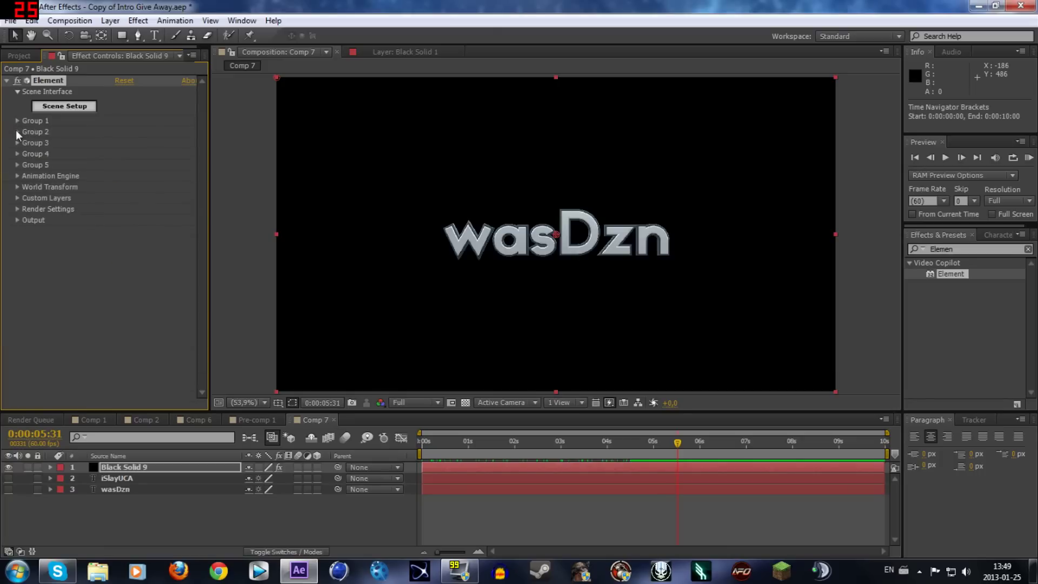
left_click(16, 132)
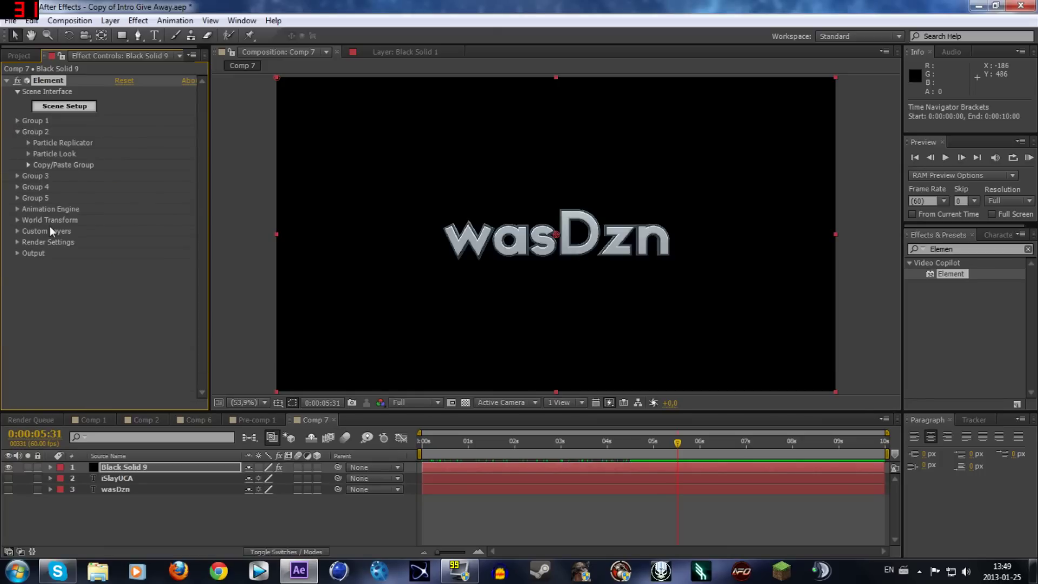
left_click(28, 154)
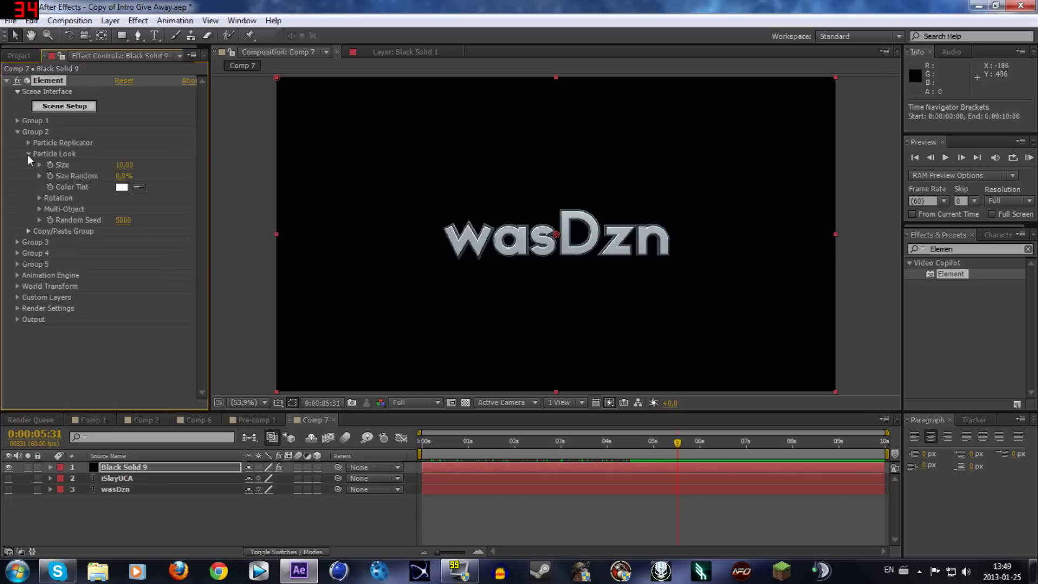
left_click(27, 143)
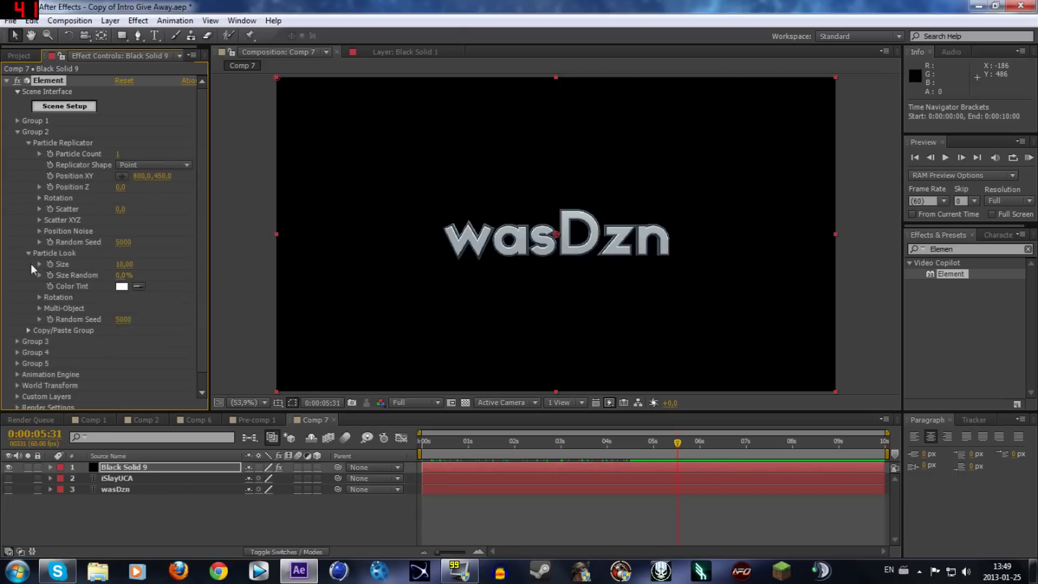
left_click(39, 308)
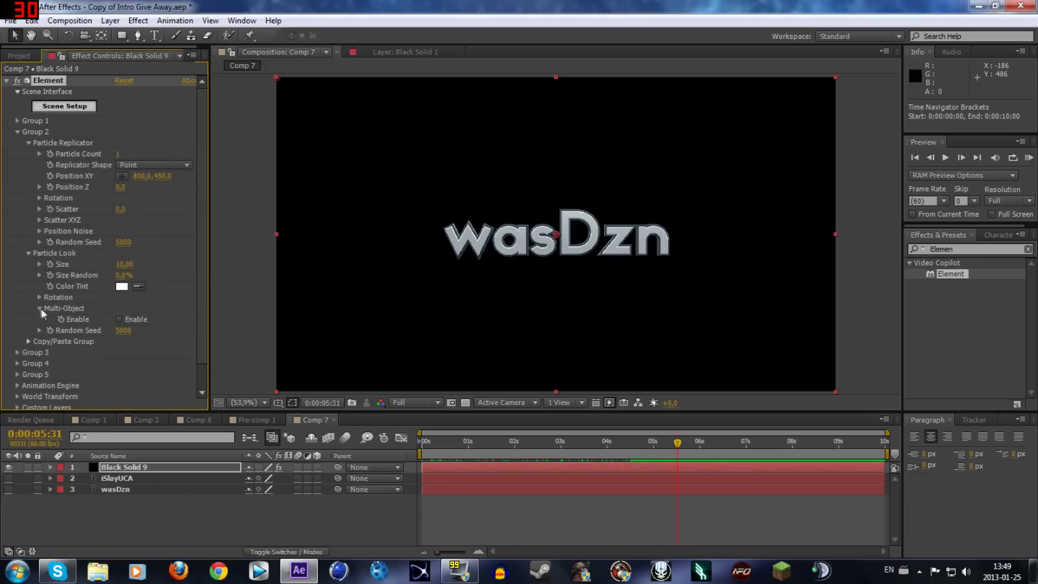
left_click(119, 320)
Set Group 2's Particle Replicator Position Z to -500
left_click_drag(200, 193, 197, 120)
left_click(121, 161)
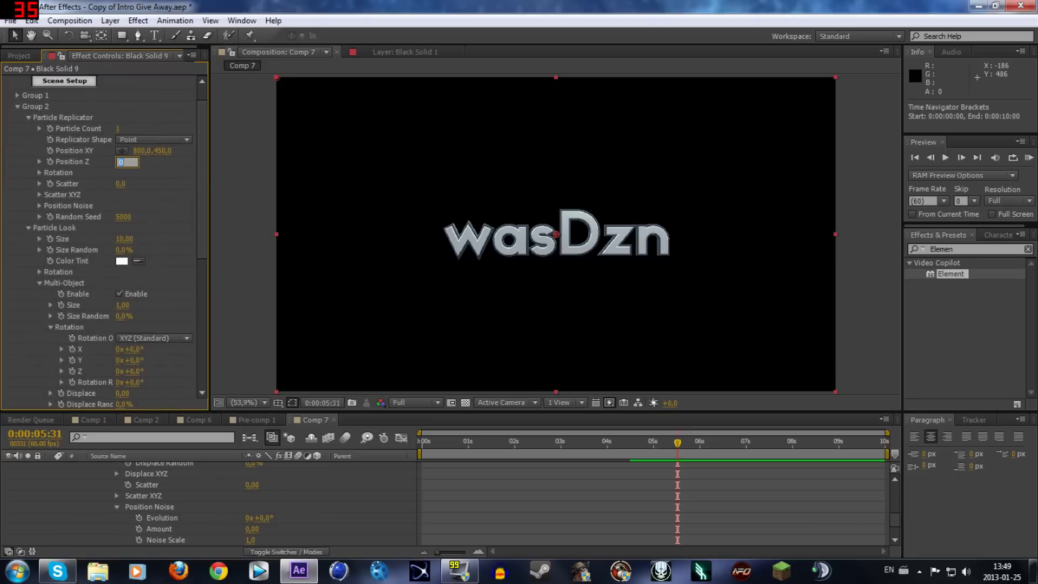
type("-500")
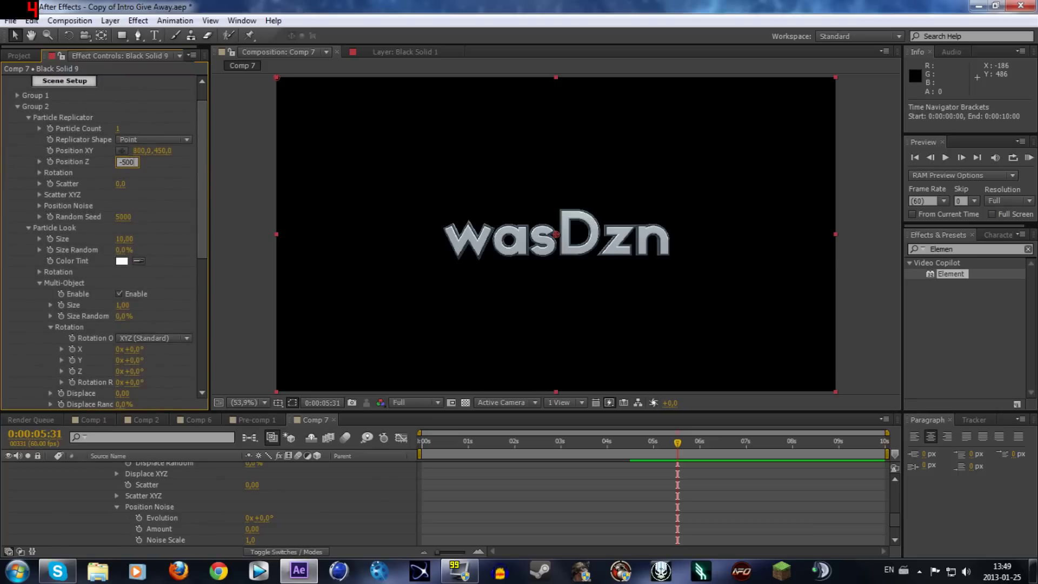
key("Return")
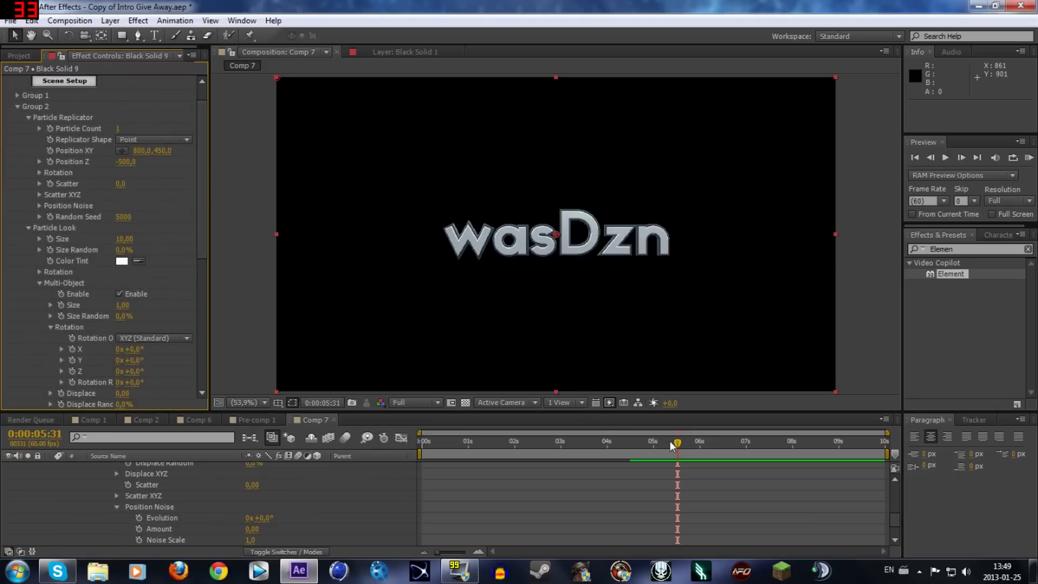
Set the Animation Engine's Animation Type to Random and raise its Animation value to 100%
left_click_drag(676, 448, 686, 447)
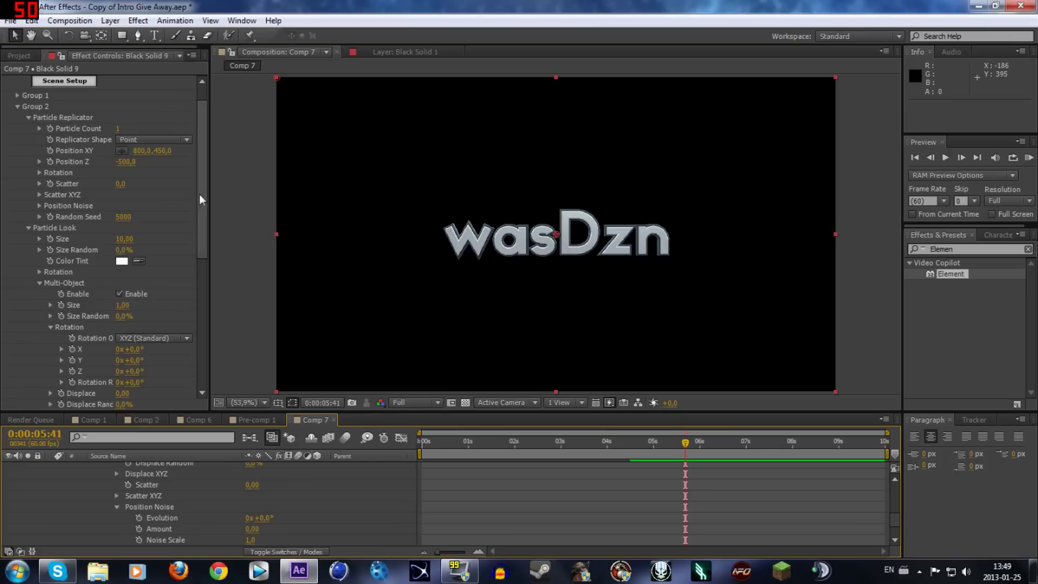
left_click(18, 106)
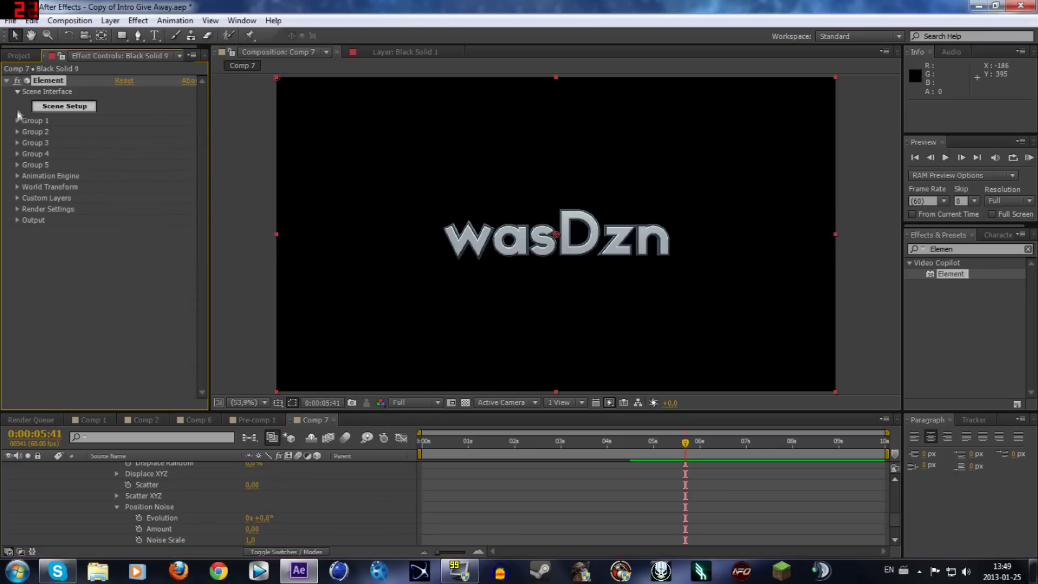
left_click(18, 175)
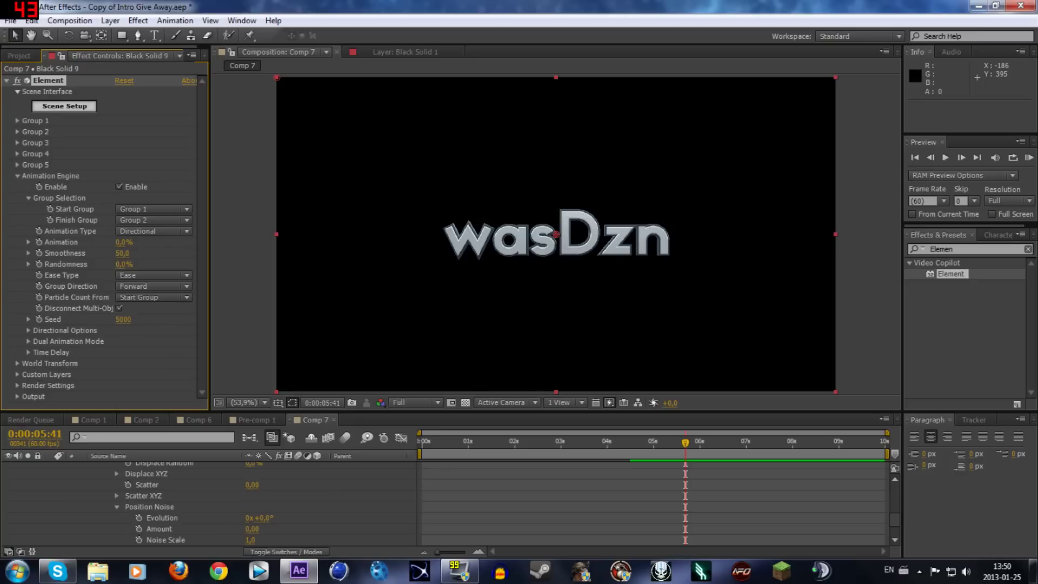
left_click_drag(124, 242, 154, 242)
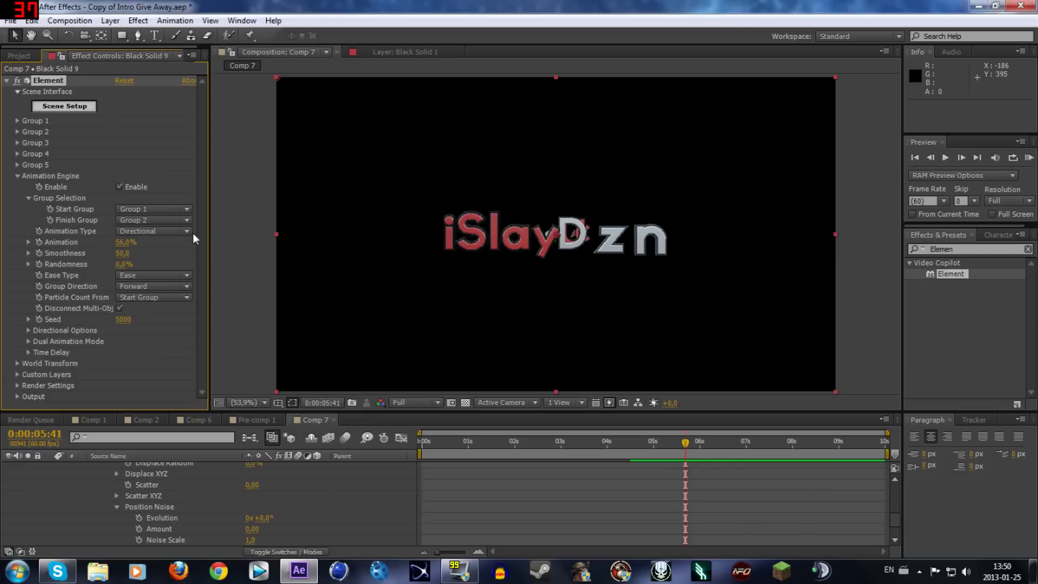
left_click(158, 232)
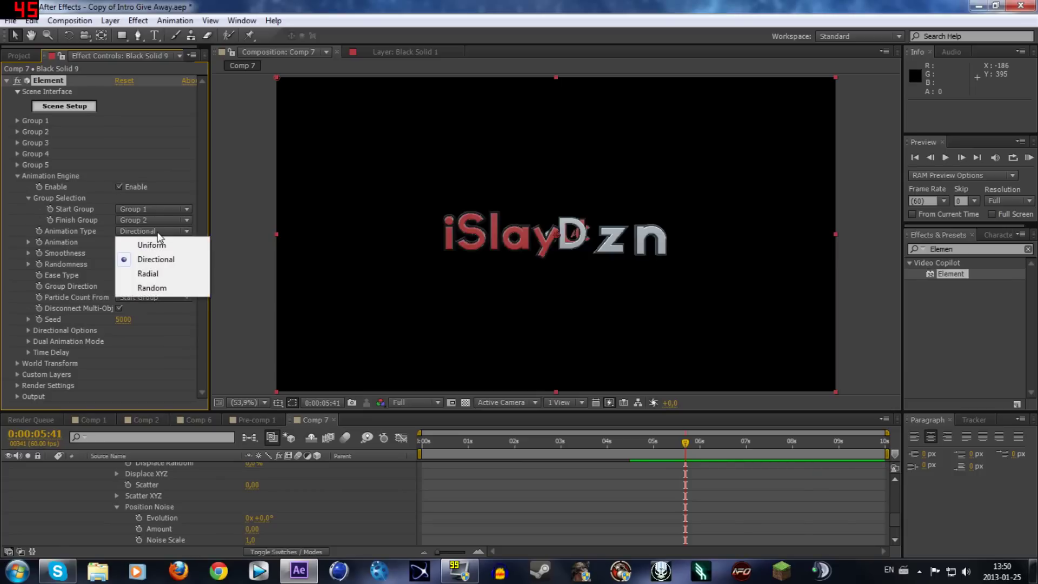
left_click(160, 288)
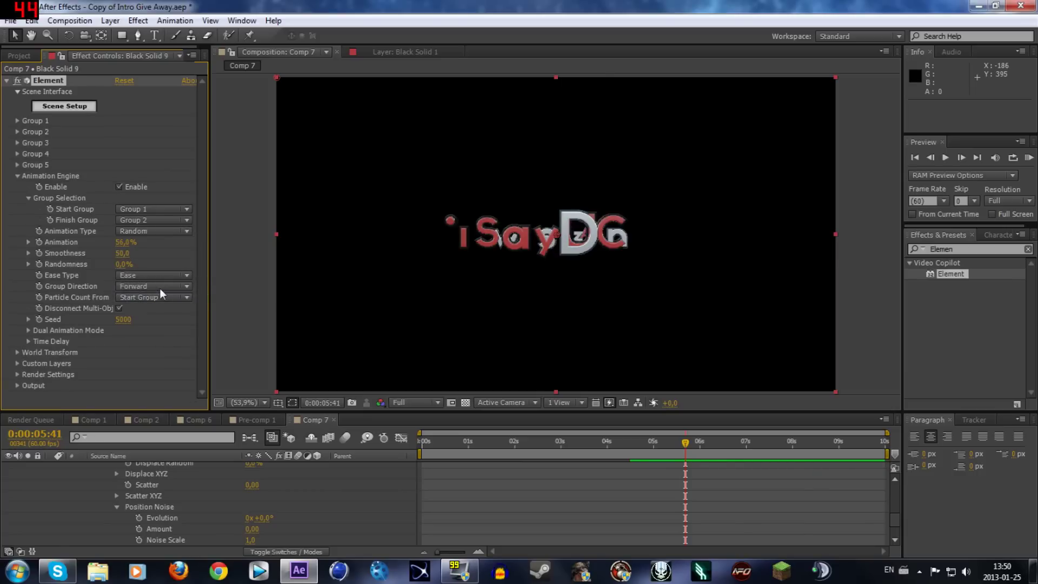
left_click_drag(123, 242, 147, 241)
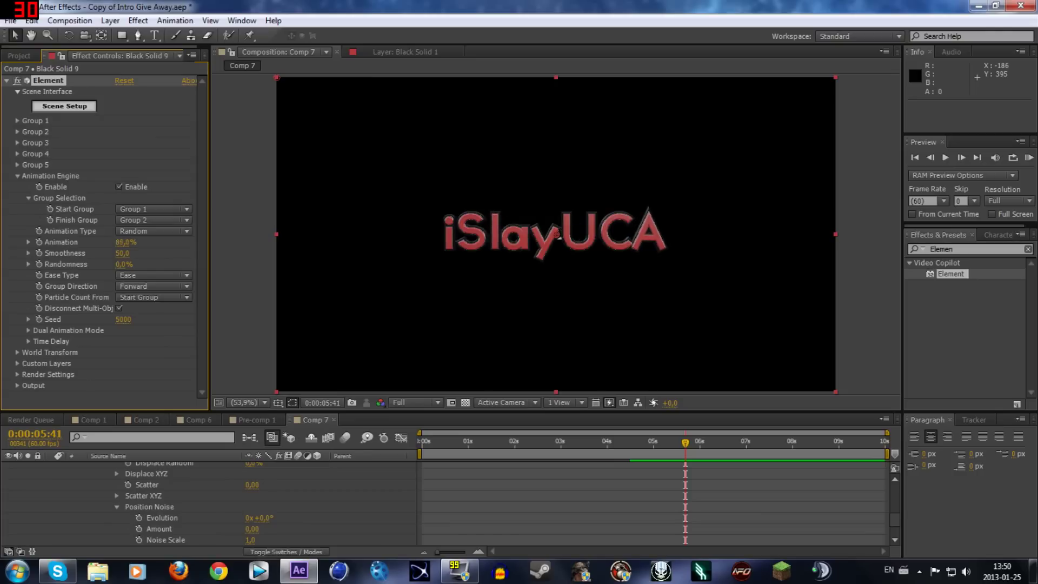
Keyframe Group 2's multi-object Rotation Random at -129° at 0:00:05:14
left_click(18, 131)
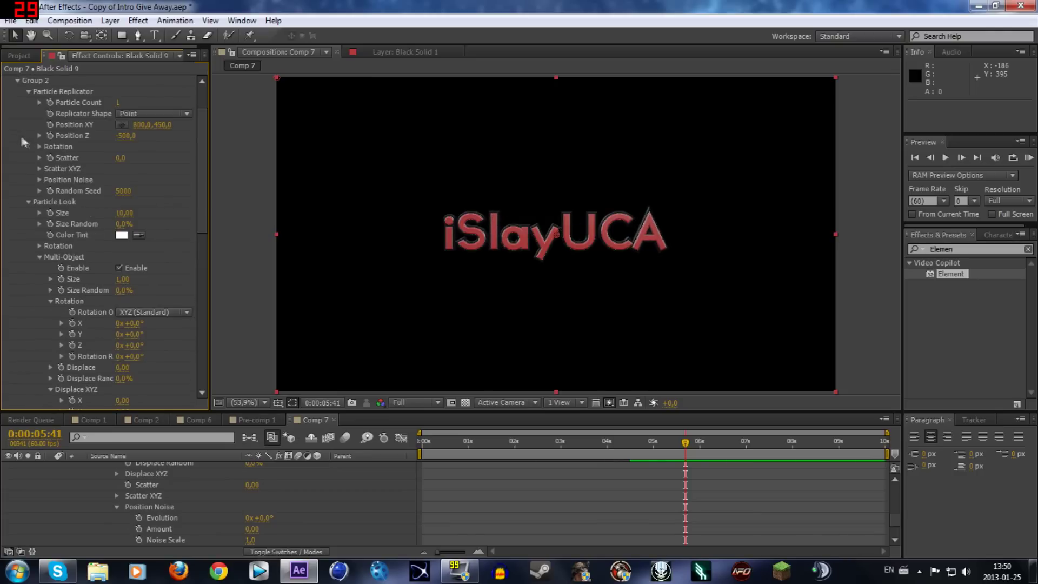
left_click_drag(211, 216, 207, 217)
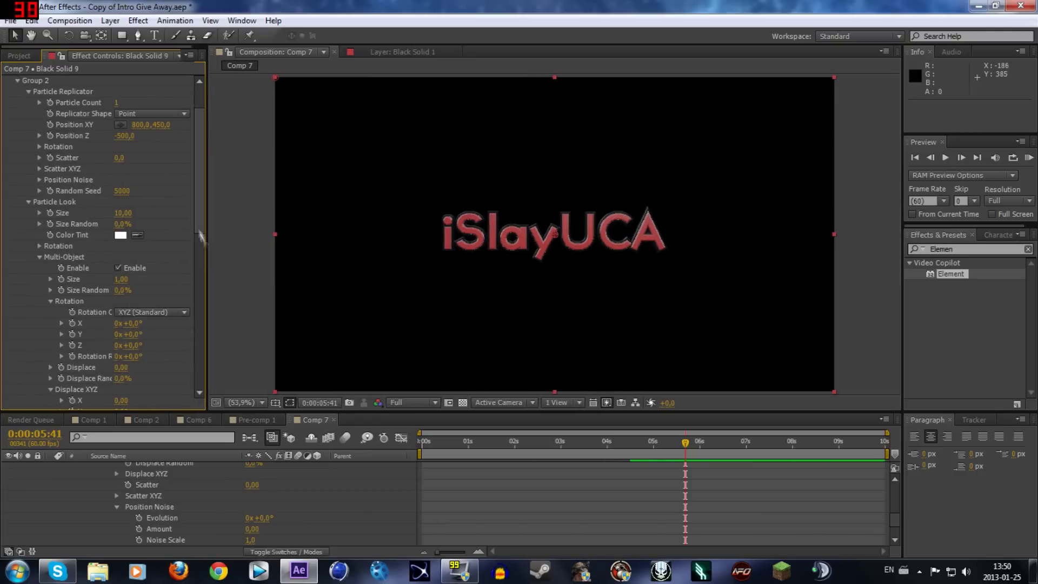
mouse_move(677, 450)
left_mouse_down()
mouse_move(625, 450)
mouse_move(664, 451)
left_mouse_up()
scroll(200, 214, "down", 5)
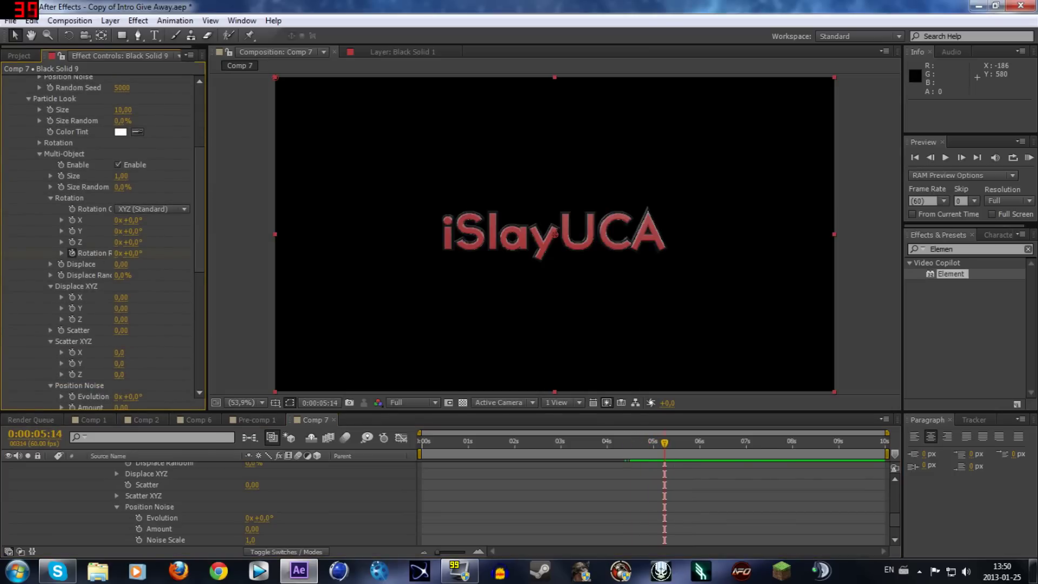
left_click_drag(129, 253, 60, 264)
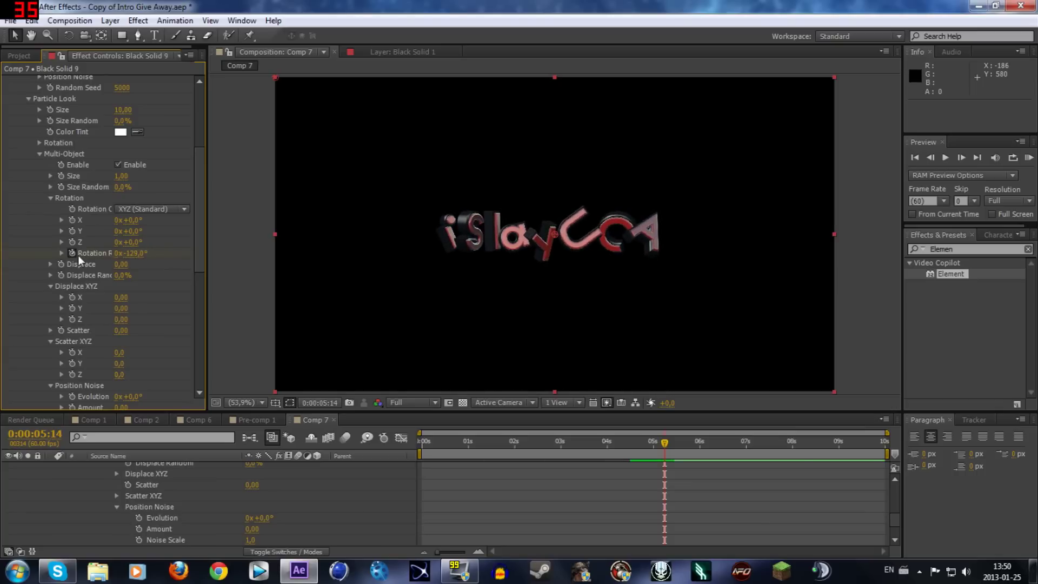
Set Group 2's multi-object Rotation Random to 0° at 0:00:06:05
left_click_drag(666, 443, 707, 443)
left_click(134, 253)
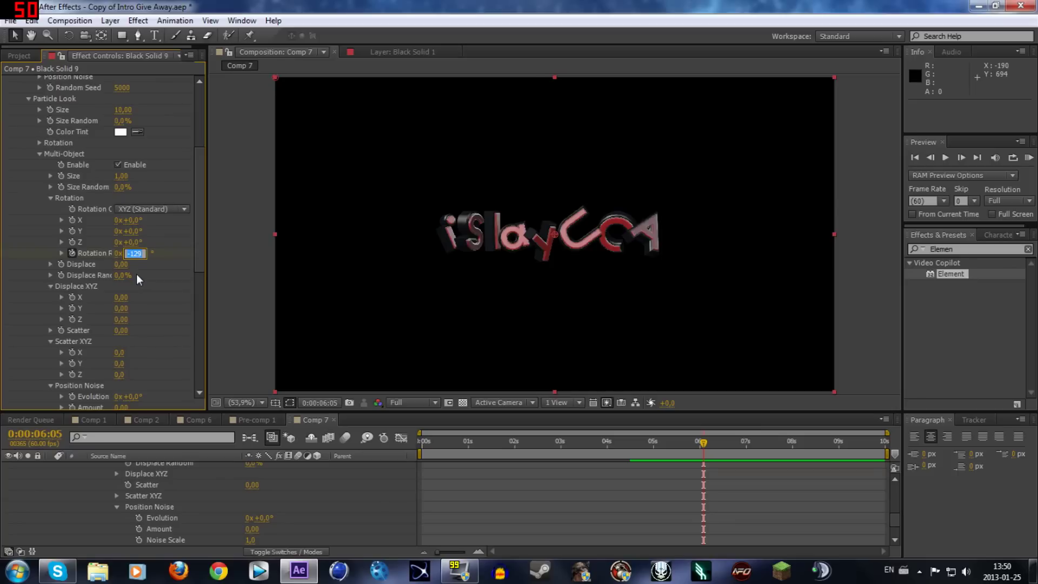
type("0")
key("Return")
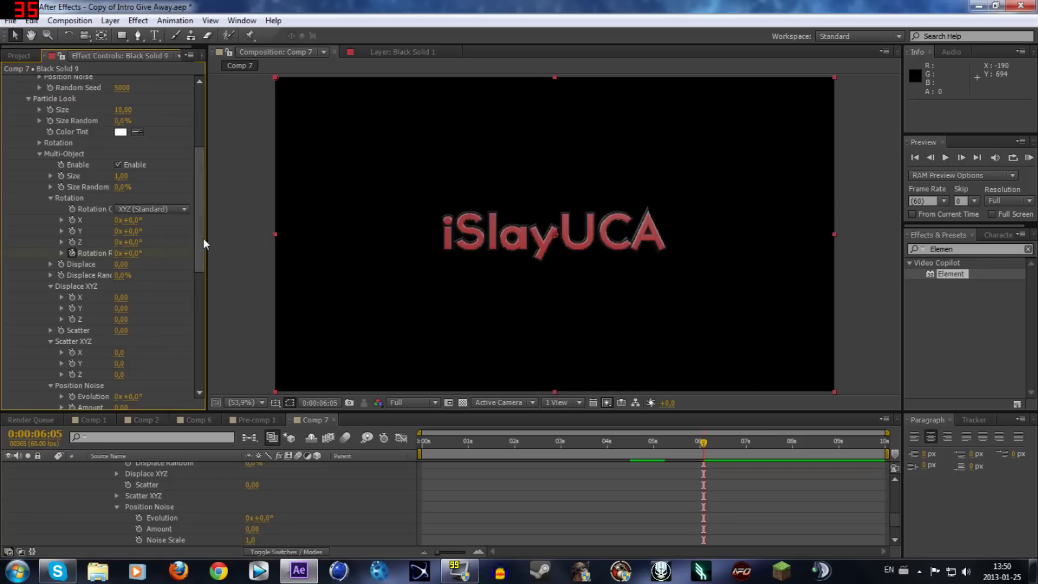
Keyframe Group 2's multi-object Scatter Z at 0 at 0:00:06:05 and at 10 at 0:00:05:14
left_click_drag(203, 239, 193, 298)
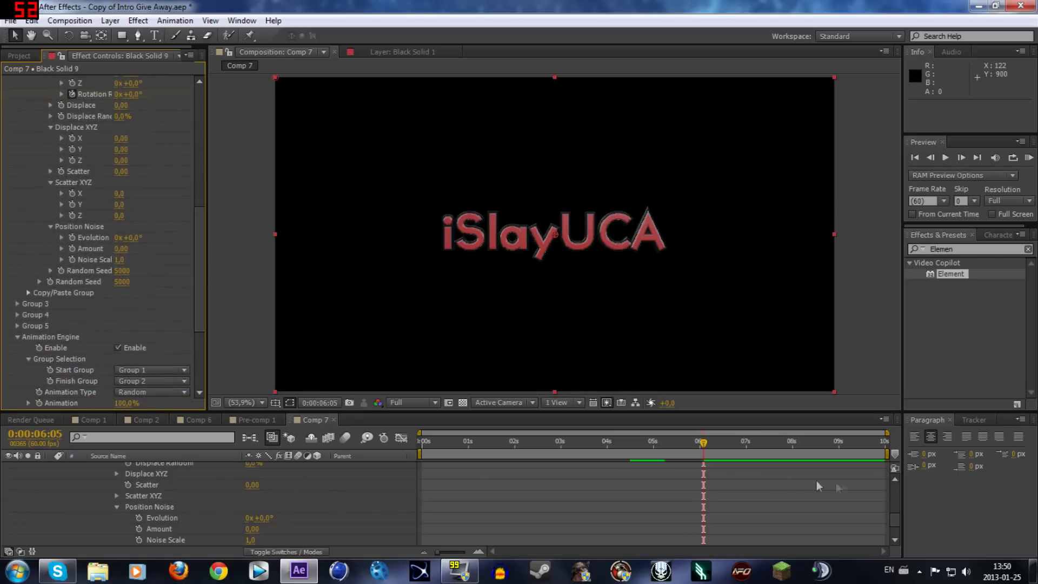
left_click_drag(895, 518, 895, 496)
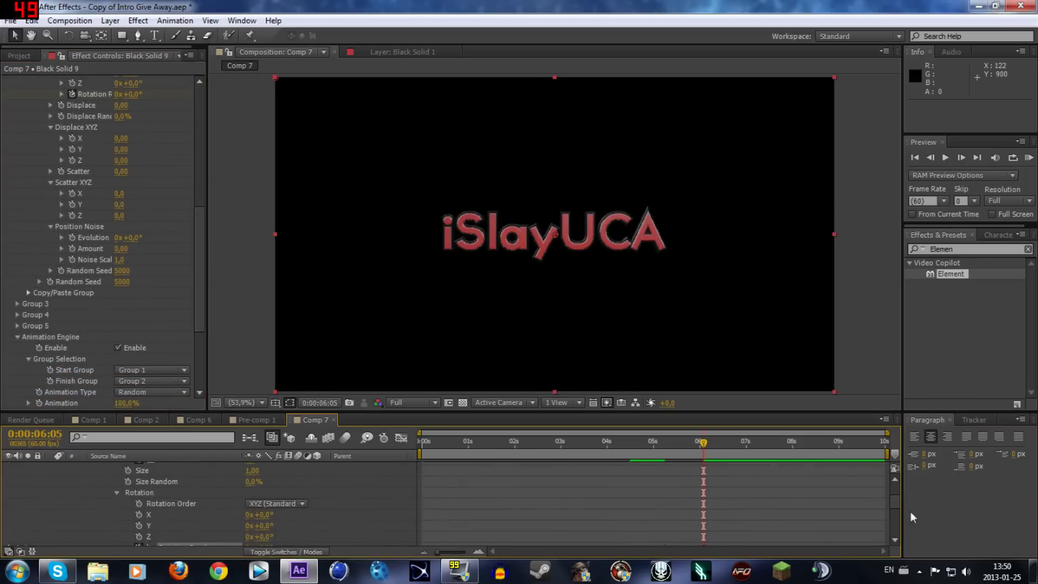
scroll(892, 499, "up", 5)
left_click(161, 468)
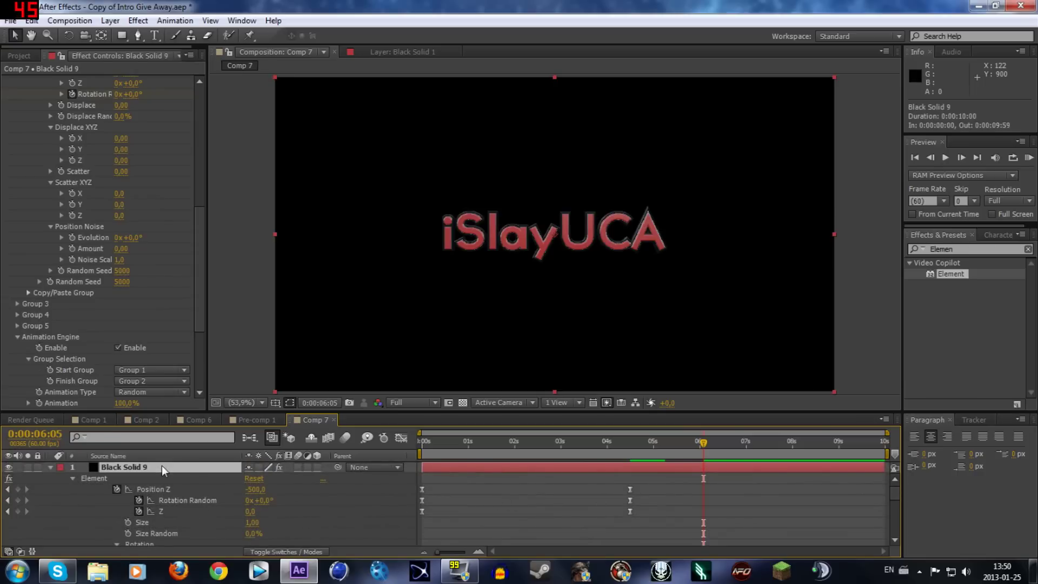
key("u")
key("u")
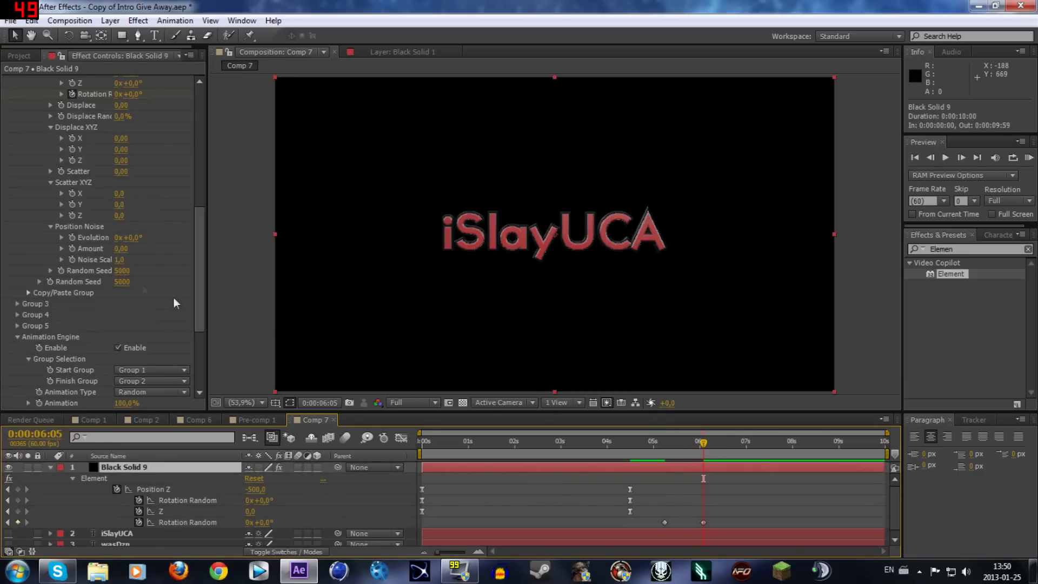
left_click(71, 216)
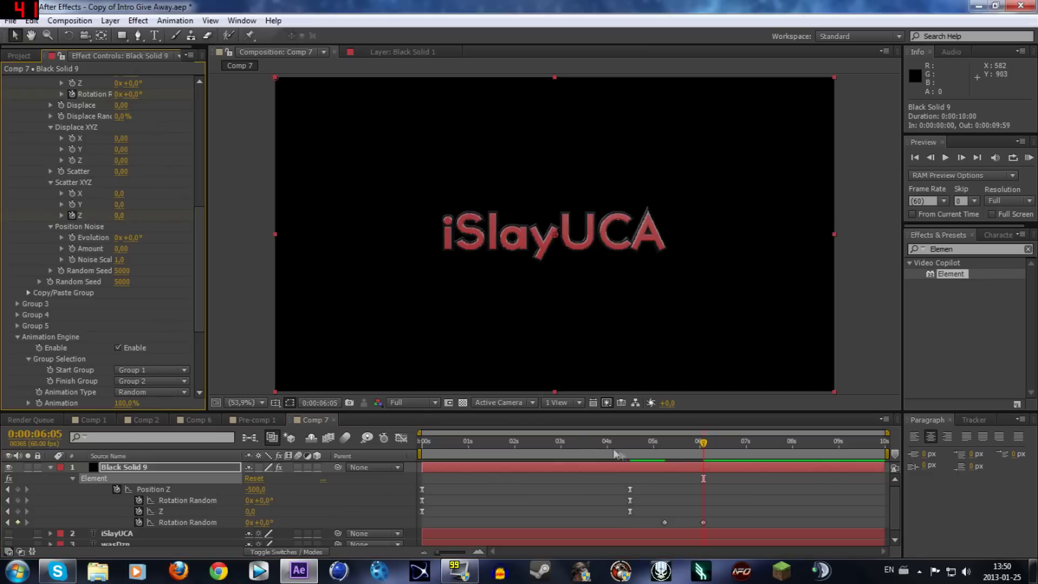
left_click_drag(660, 445, 664, 445)
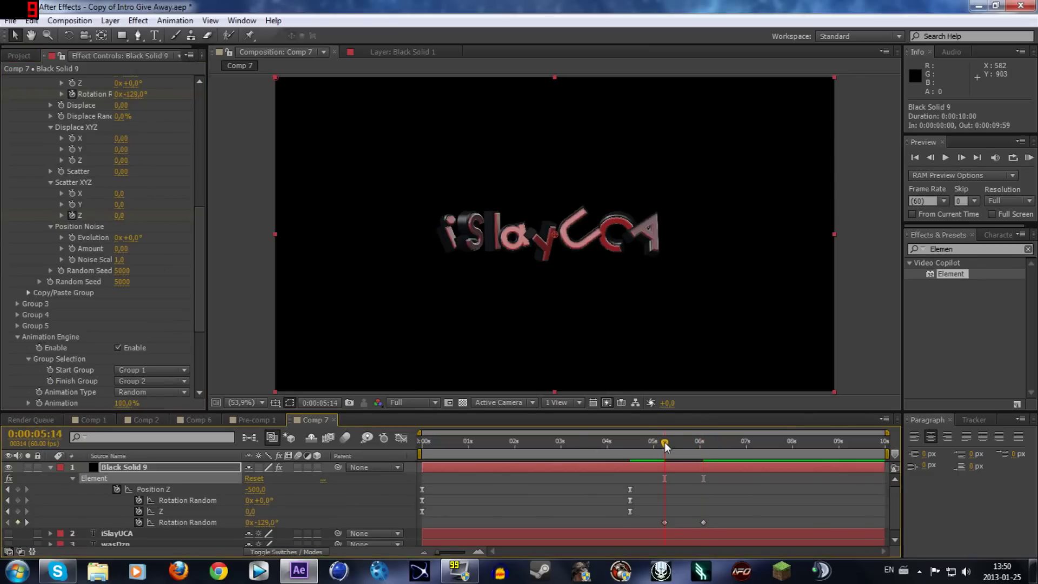
left_click_drag(118, 215, 129, 215)
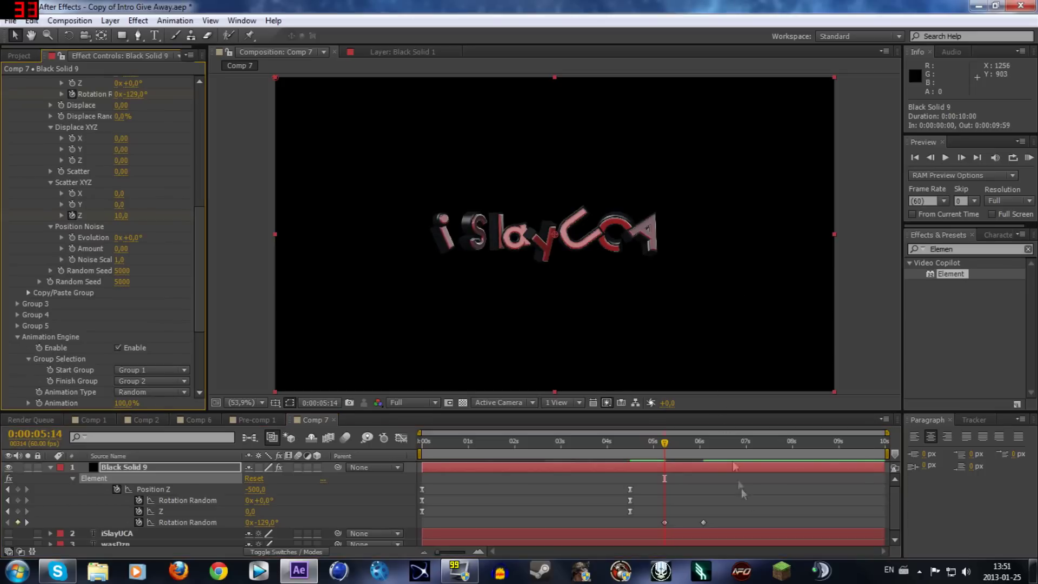
Apply Easy Ease to Group 2's multi-object Rotation Random and Scatter Z keyframes on the Black Solid 9 layer
left_click(146, 465)
key("u")
key("u")
scroll(894, 495, "down", 10)
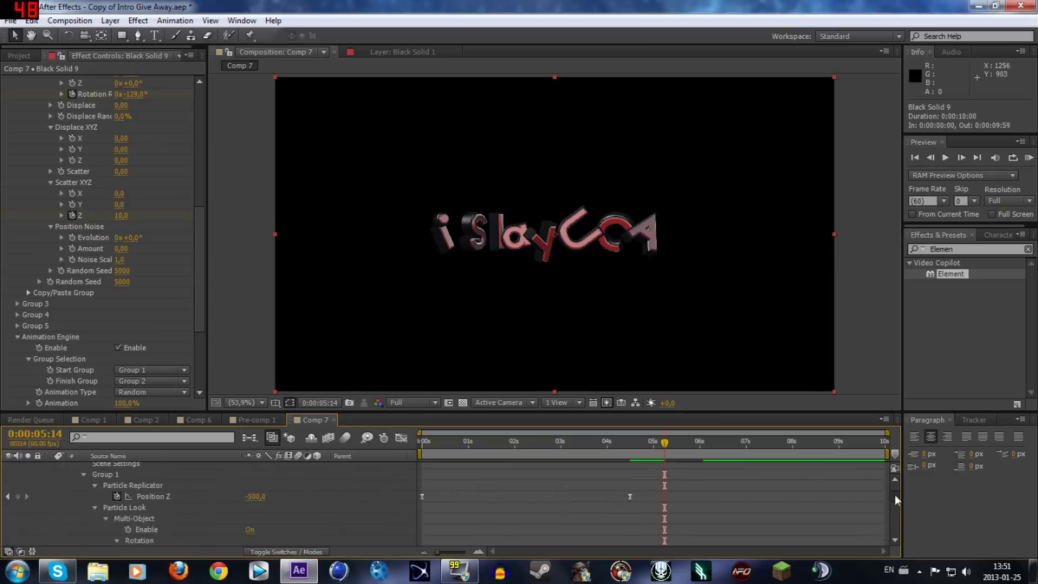
left_click_drag(741, 524, 623, 473)
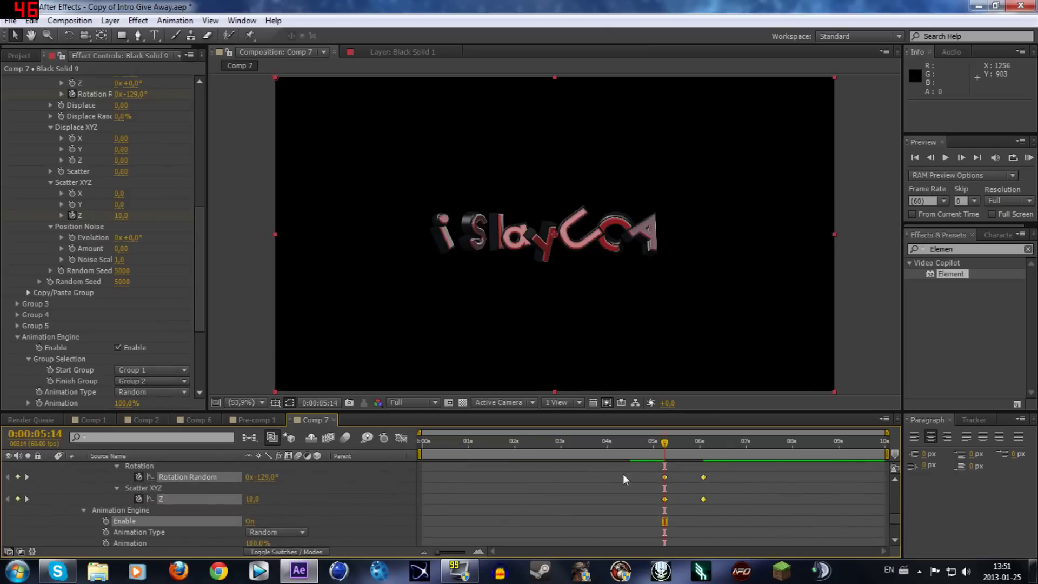
right_click(703, 477)
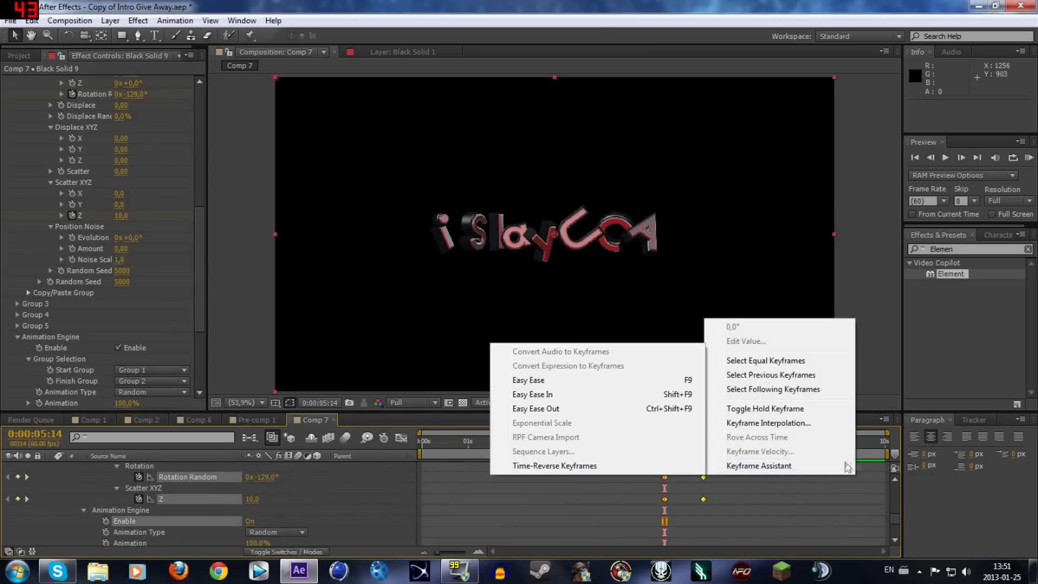
mouse_move(754, 468)
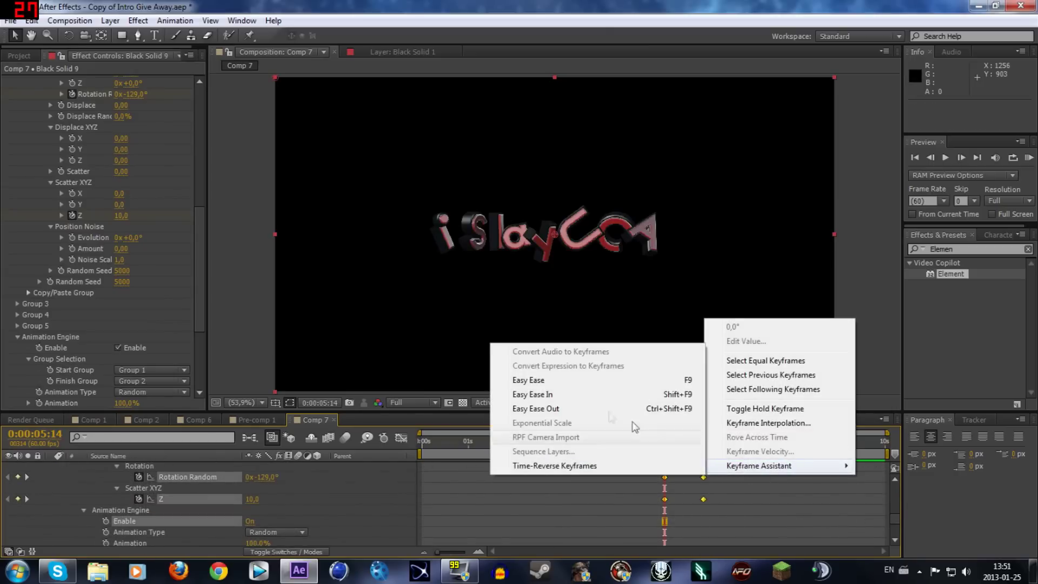
left_click(555, 377)
left_click_drag(895, 518, 895, 490)
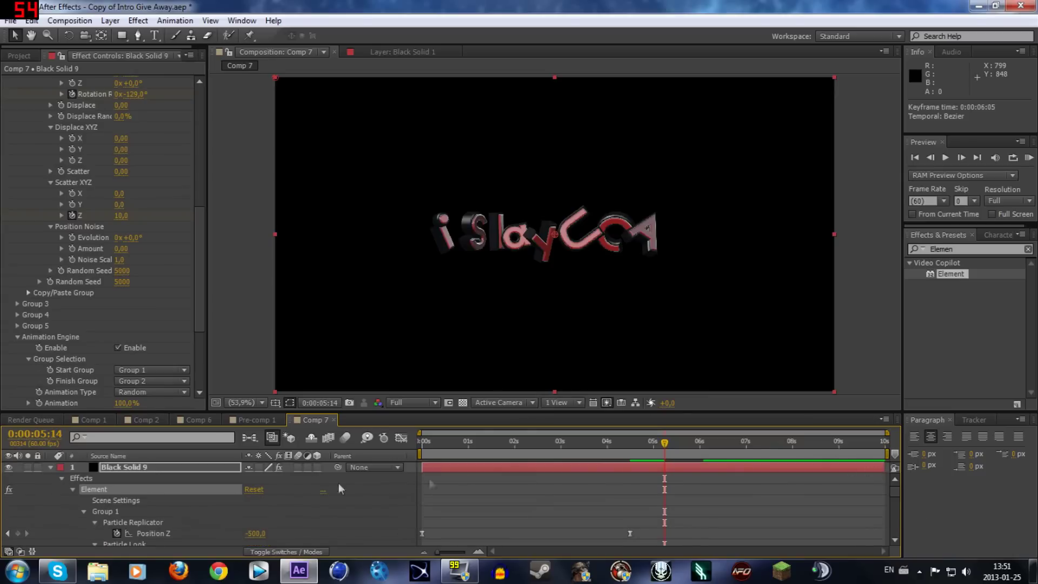
left_click(51, 468)
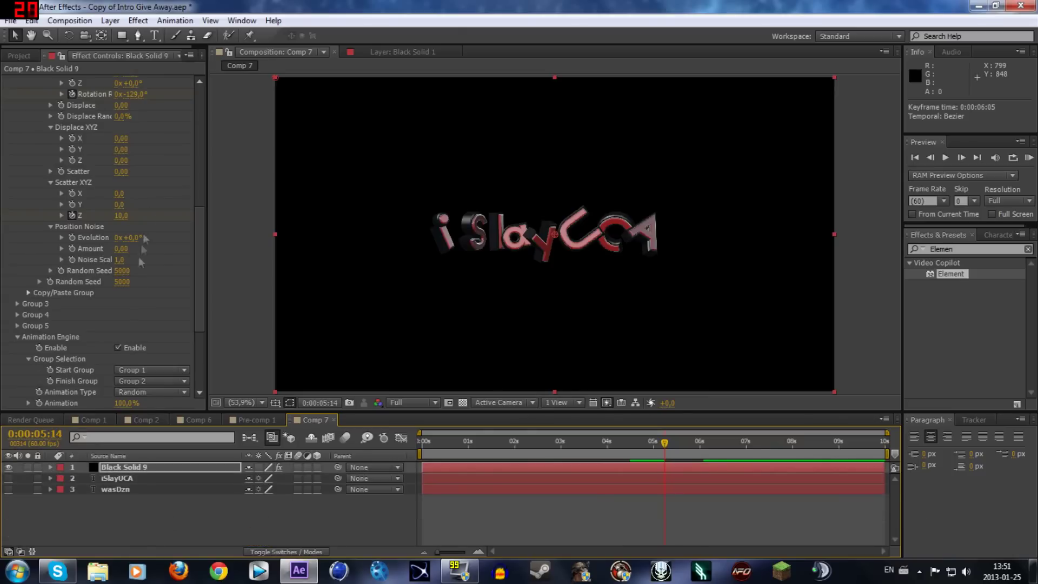
Keyframe the Animation Engine's Animation value at 0% at 0:00:05:14 and at 100% at 0:00:06:05
left_click_drag(195, 224, 189, 48)
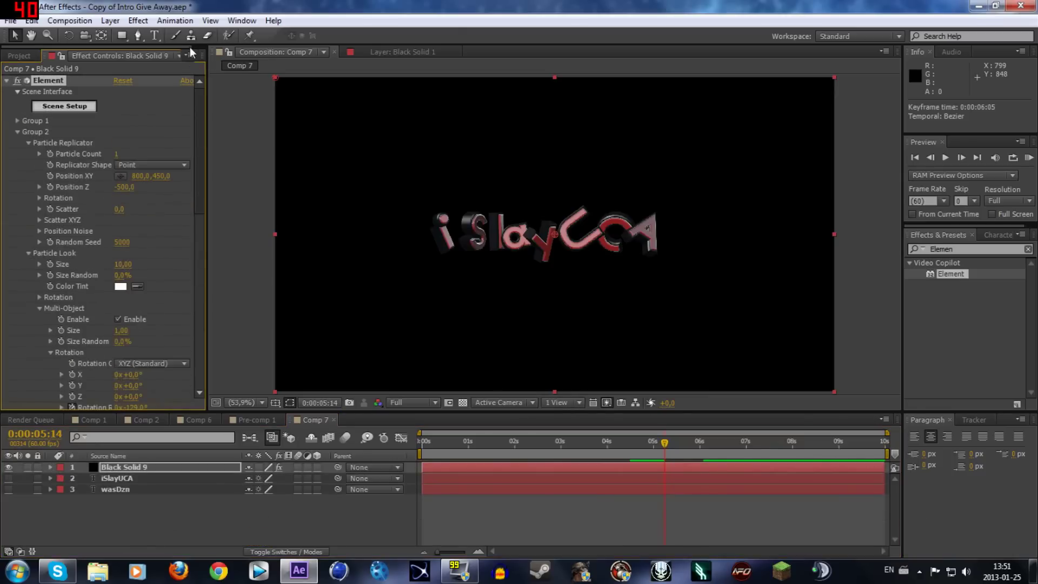
left_click(18, 132)
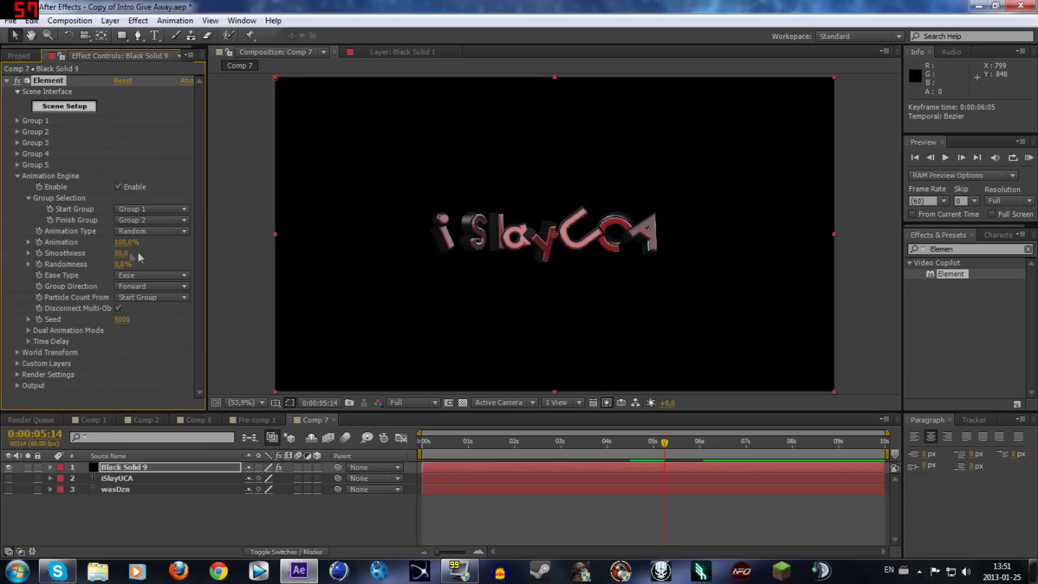
left_click(174, 468)
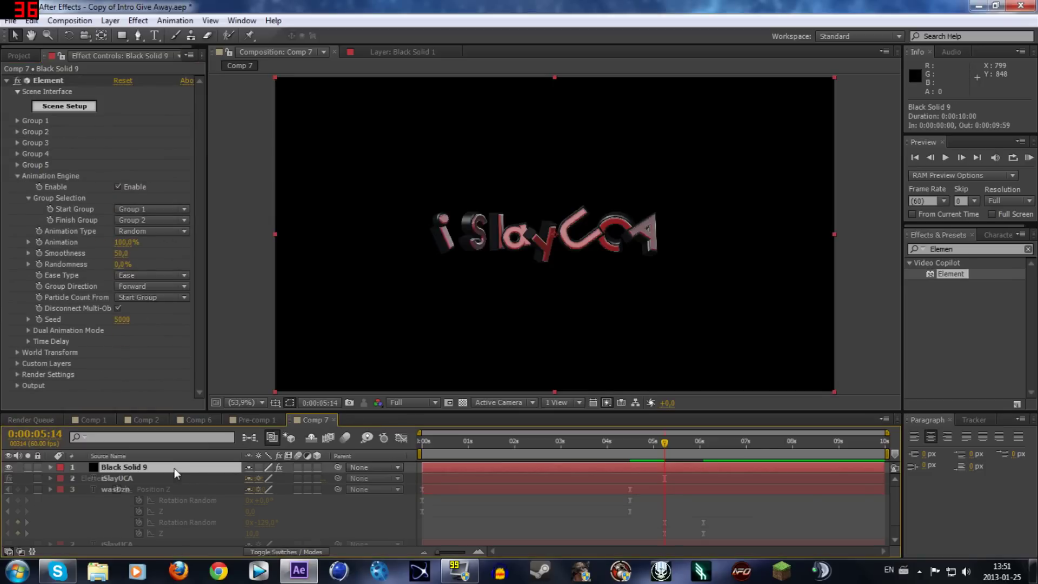
key("u")
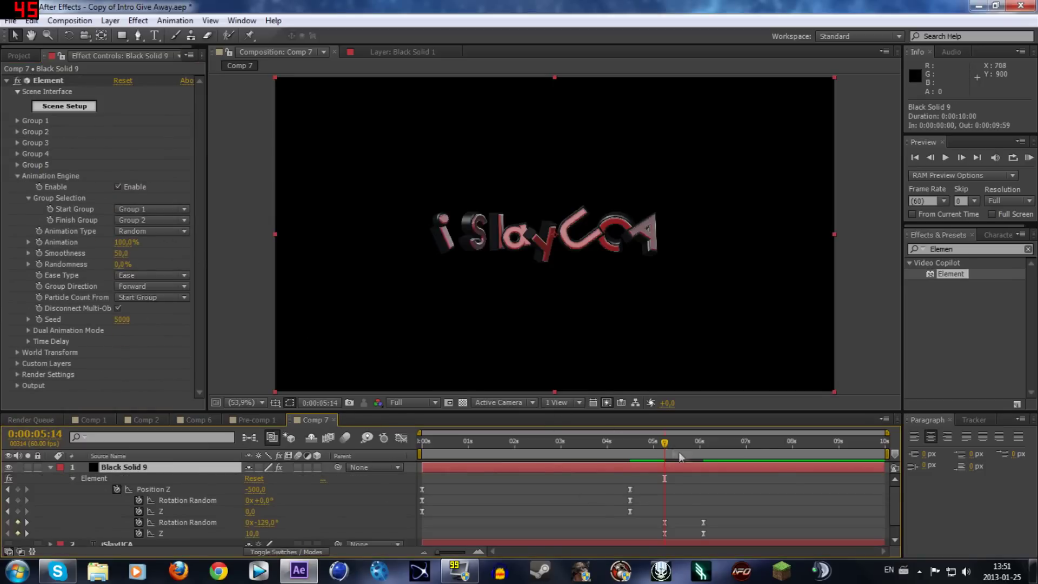
left_click(39, 245)
left_click_drag(115, 243, 59, 243)
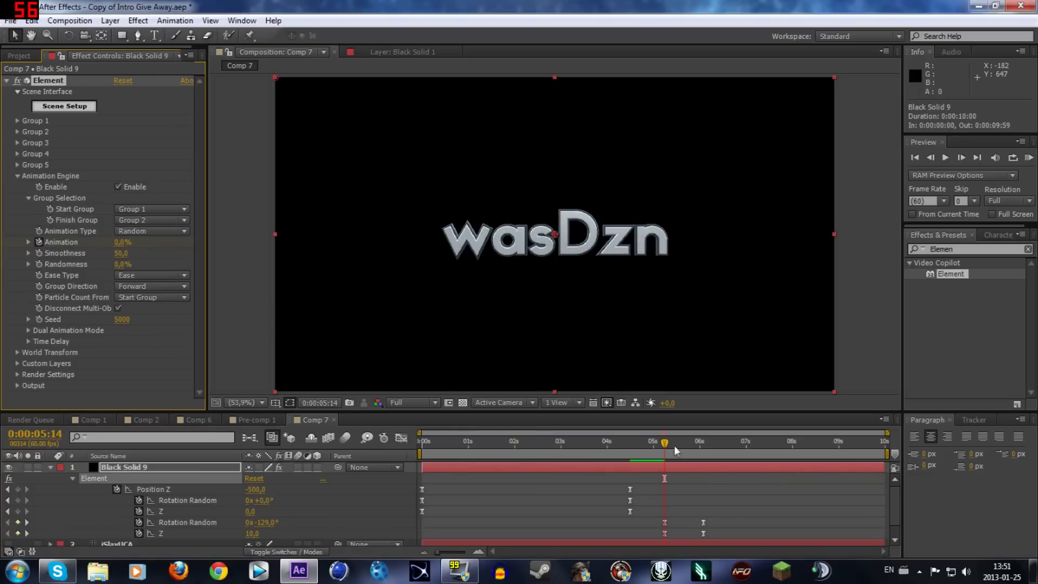
left_click_drag(665, 442, 703, 442)
left_click_drag(124, 243, 178, 242)
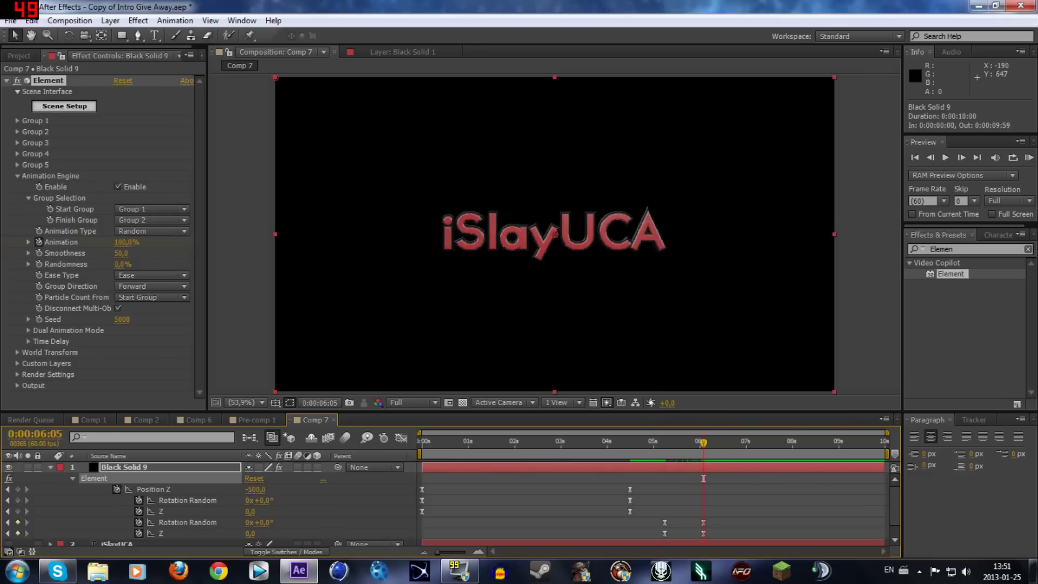
Move Group 2's last Rotation Random keyframe to 0:00:09:31 and collapse the Black Solid 9 layer's properties
left_click_drag(703, 522, 863, 523)
left_click_drag(858, 445, 585, 447)
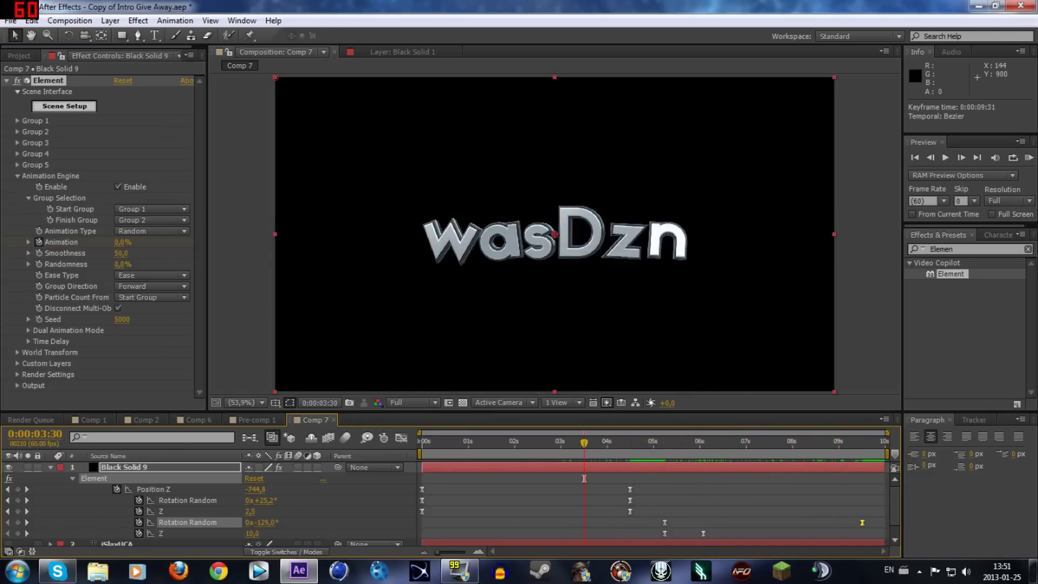
left_click(50, 467)
left_click(82, 510)
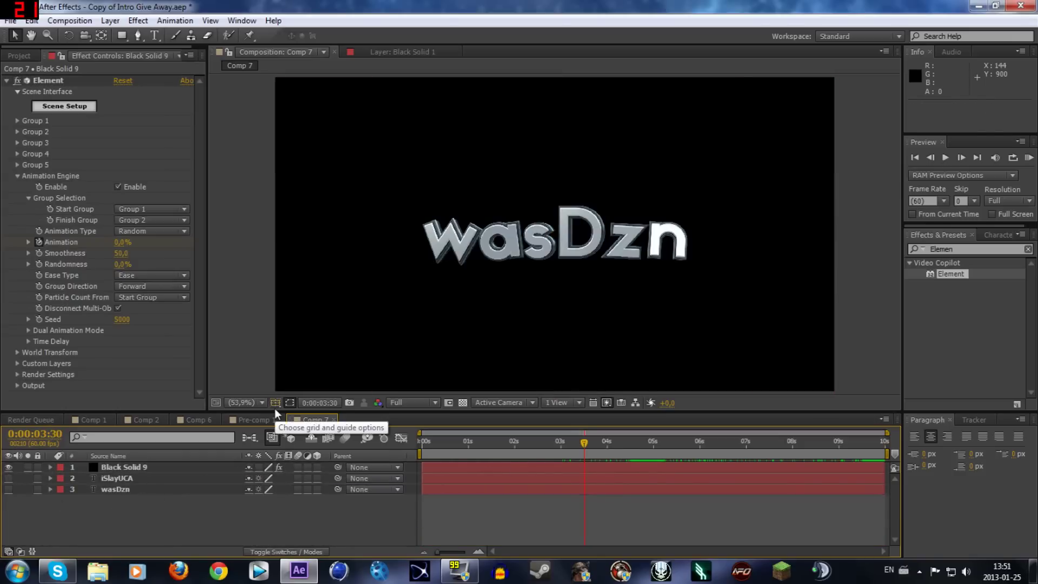
Enable motion blur for all three layers and for the whole composition
left_click_drag(297, 467, 297, 481)
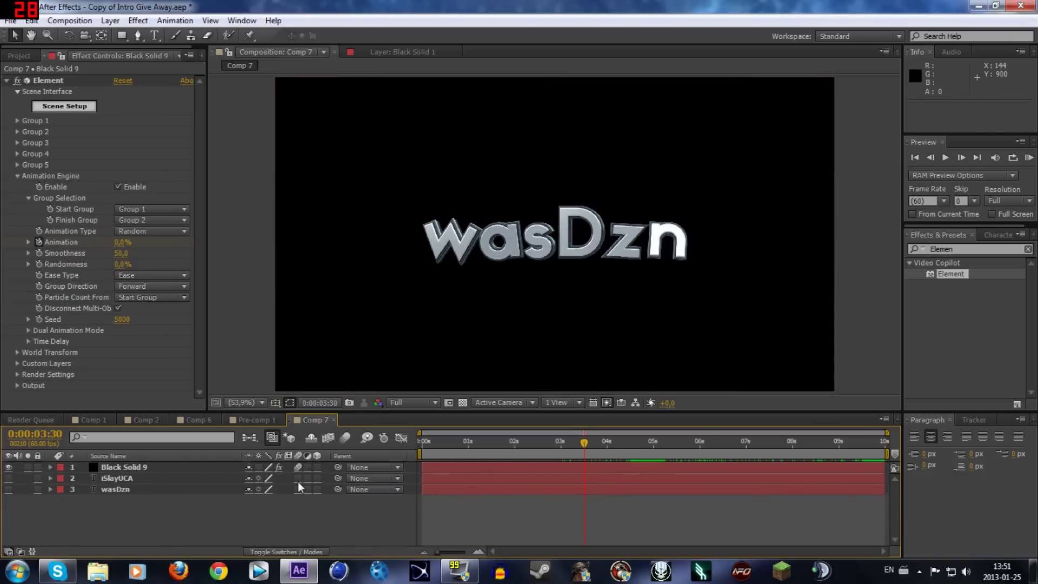
left_click(346, 439)
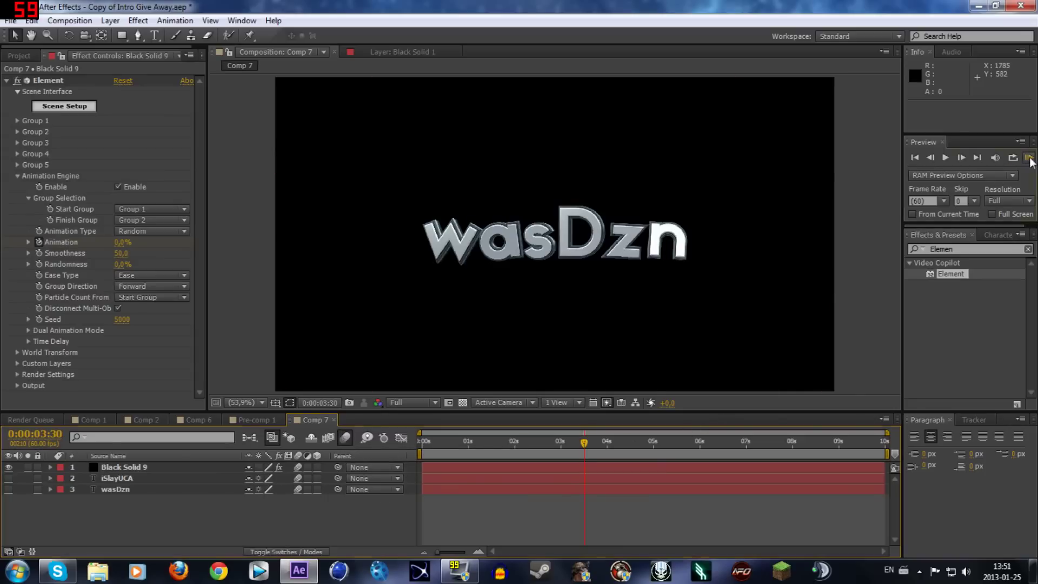
Run a RAM preview of Comp 7 and scrub through the timeline to check the text transition
left_click(1029, 157)
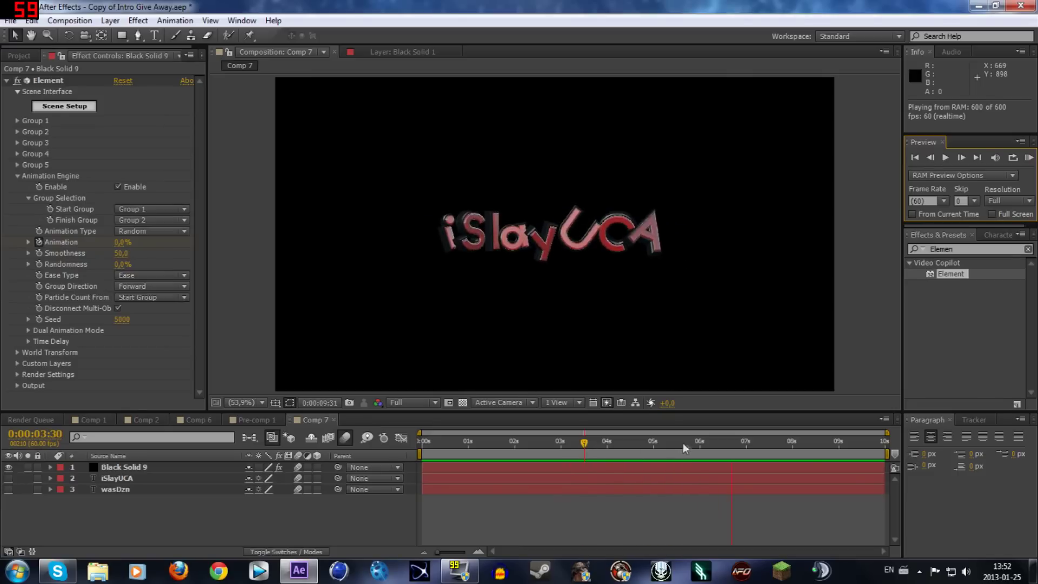
left_click_drag(812, 441, 681, 444)
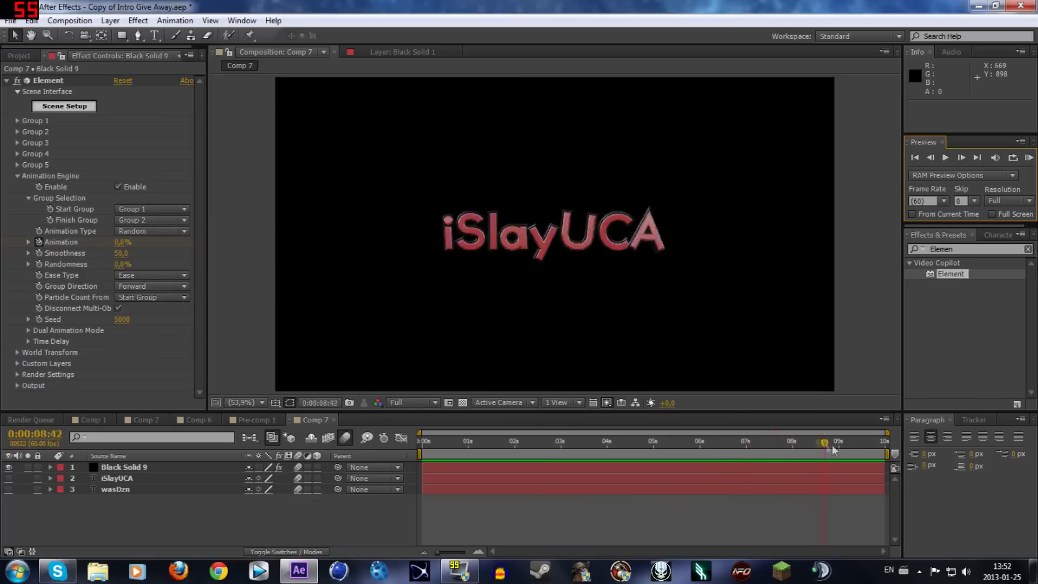
left_click_drag(832, 445, 441, 467)
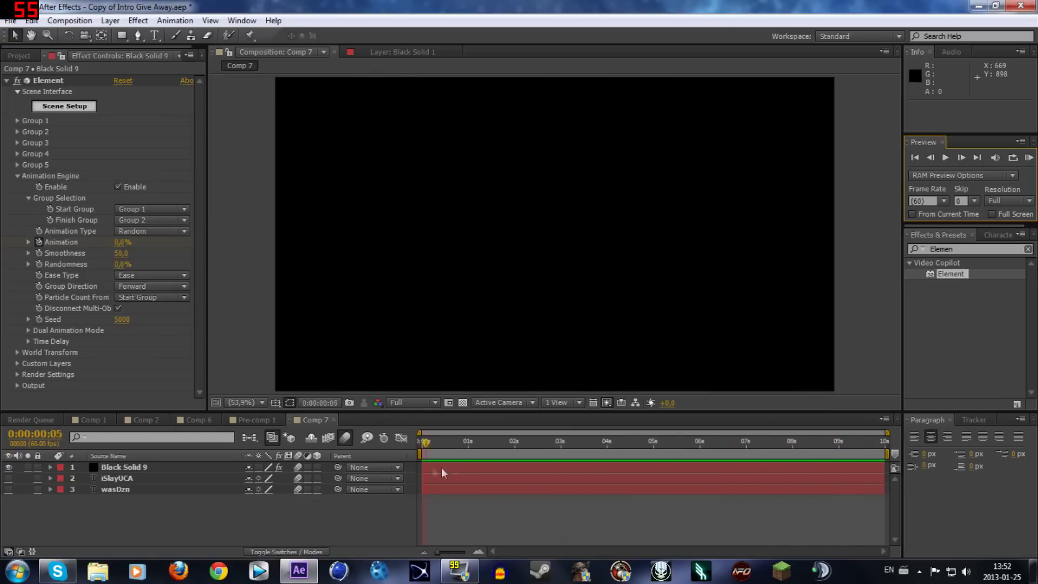
left_click(792, 451)
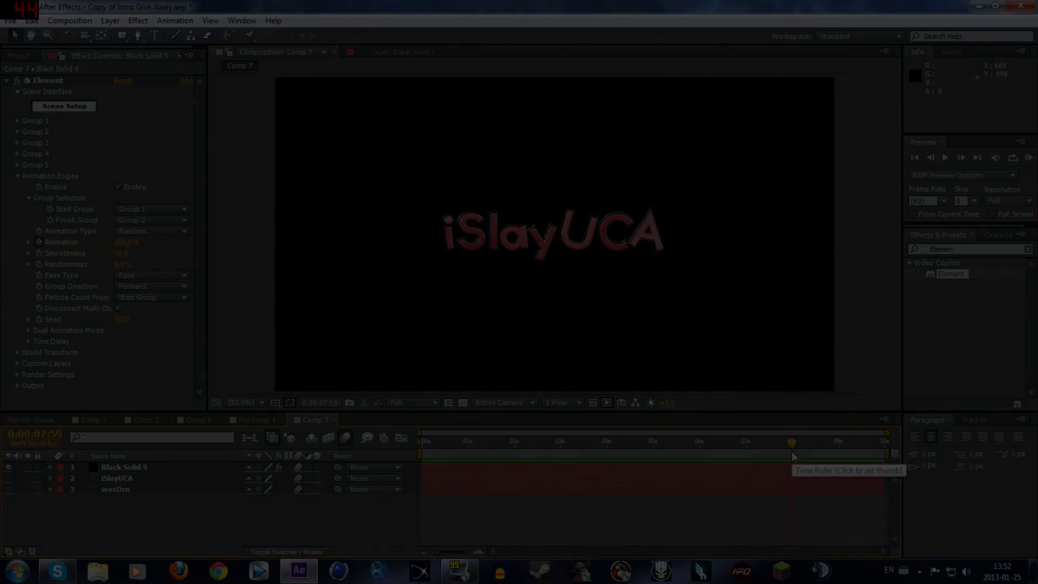